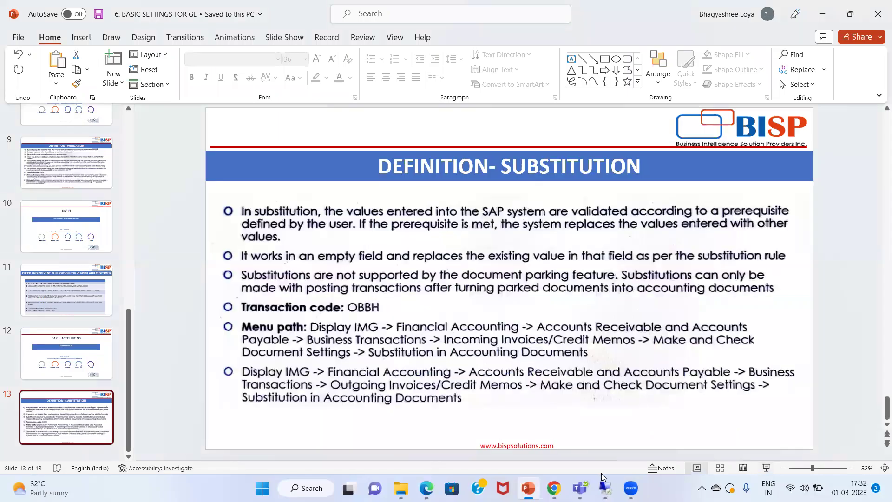
Switch from the PowerPoint substitution slide to the remote SAP Easy Access session.
click(605, 488)
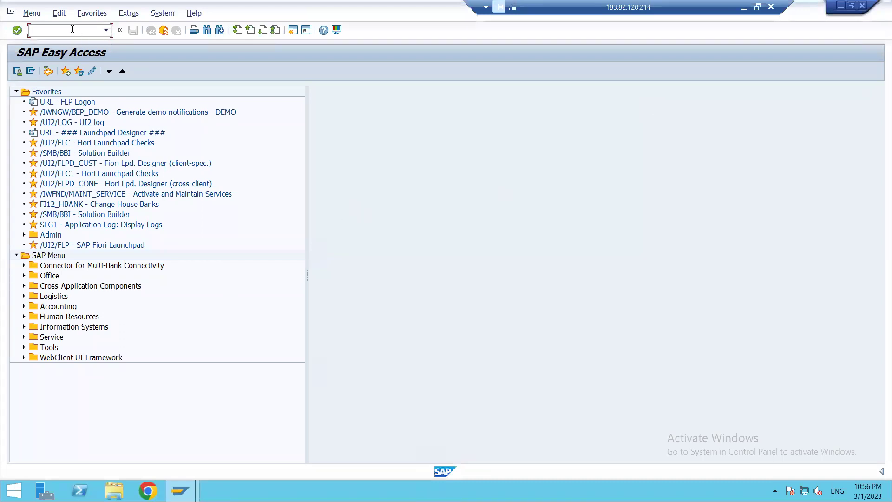
Run SPRO and open Substitution in Accounting Documents under AR/AP Incoming Invoices document settings.
text(SPRO)
key(Return)
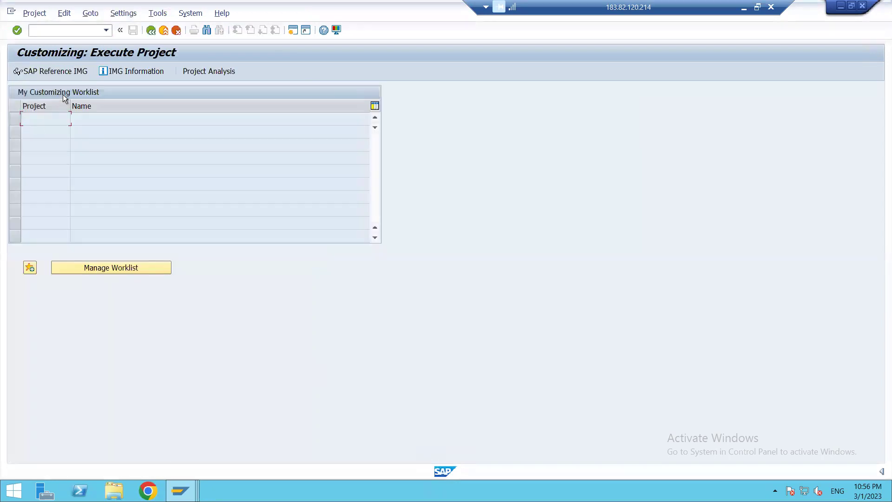
click(55, 71)
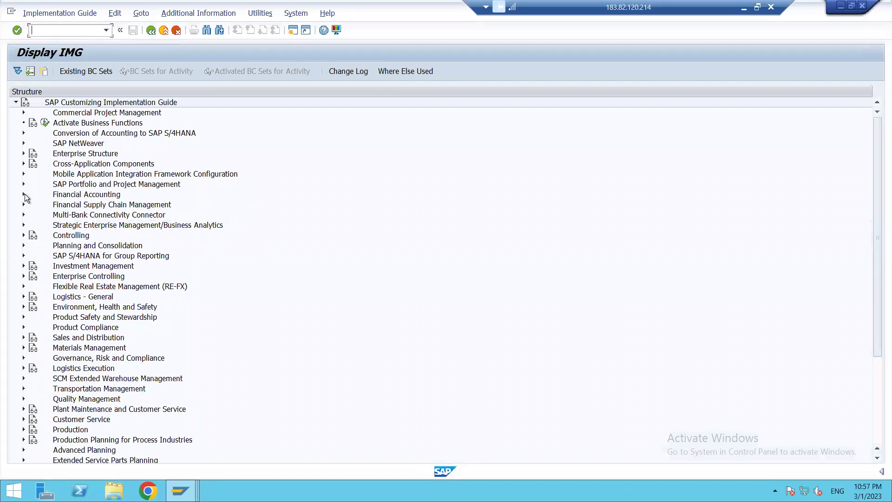
click(25, 194)
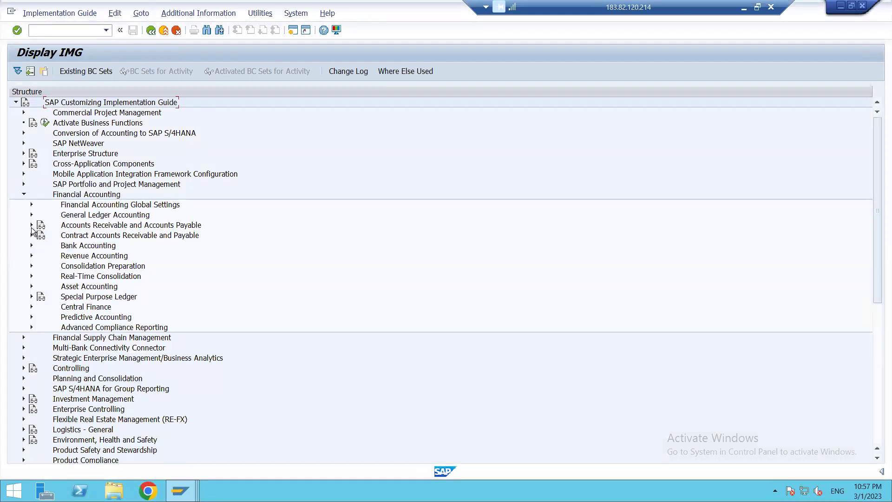
click(30, 226)
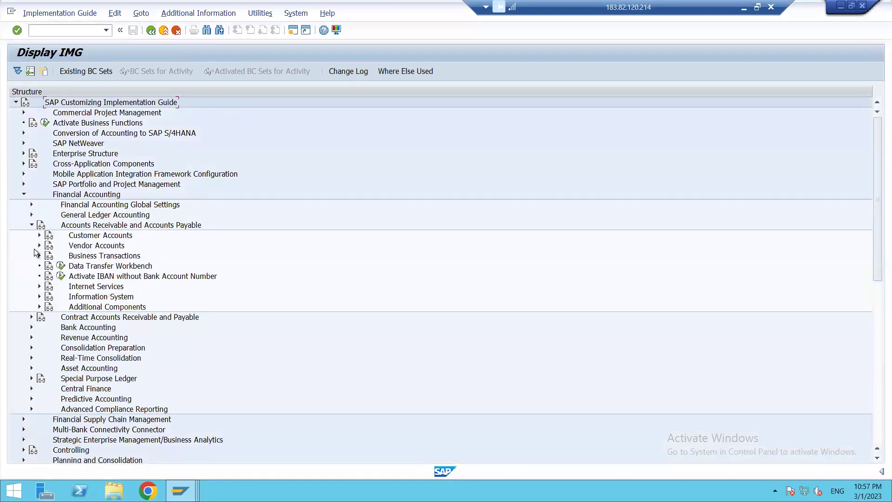
click(40, 256)
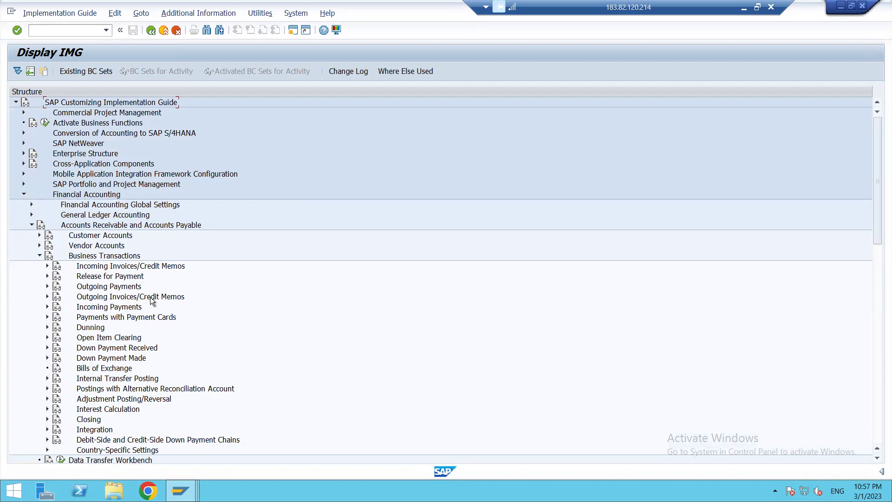
click(47, 267)
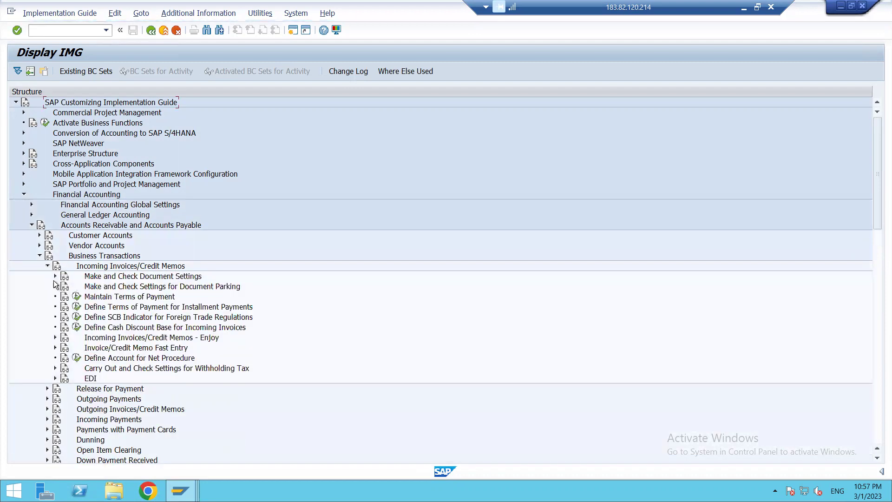
click(55, 277)
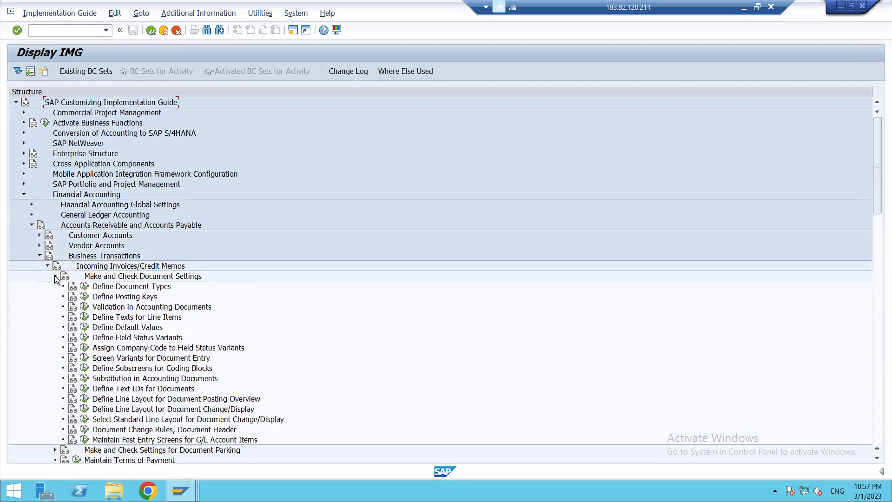
click(85, 379)
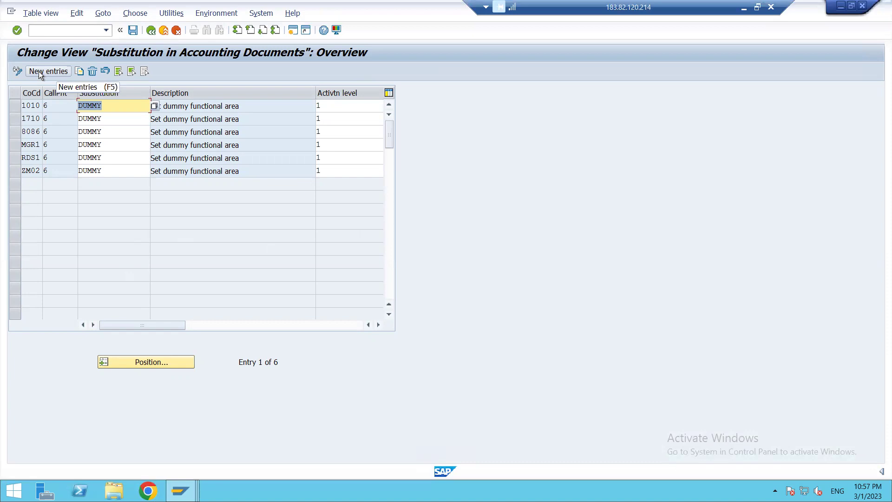
key(alt+Tab)
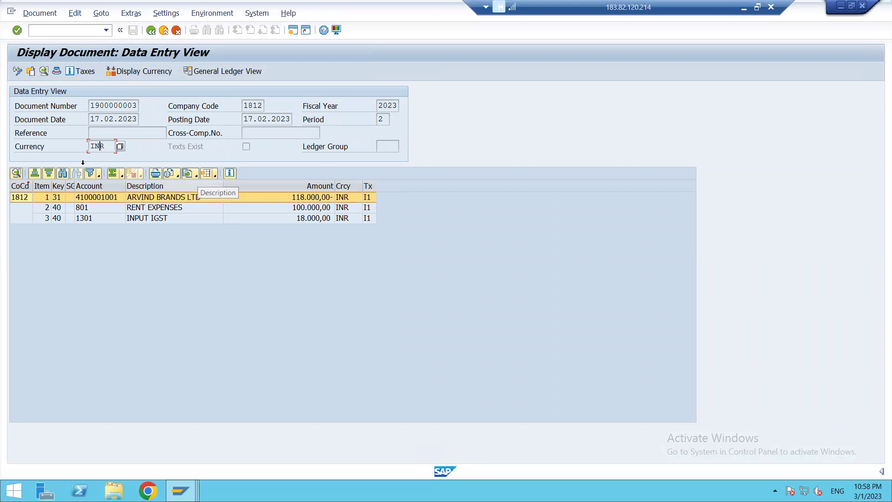
click(55, 72)
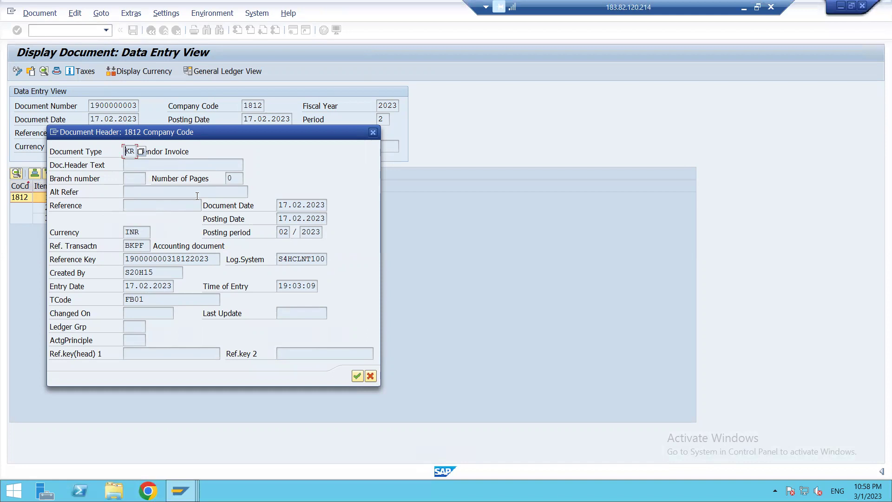
click(133, 165)
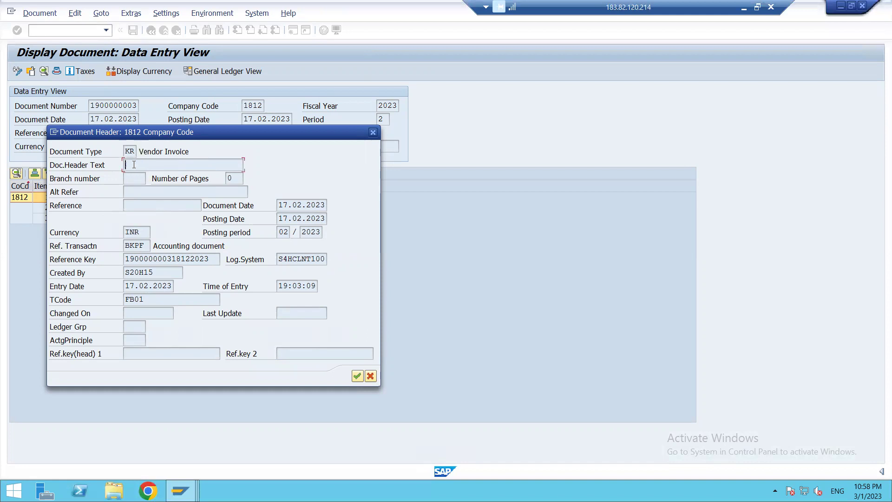
click(136, 203)
key(Return)
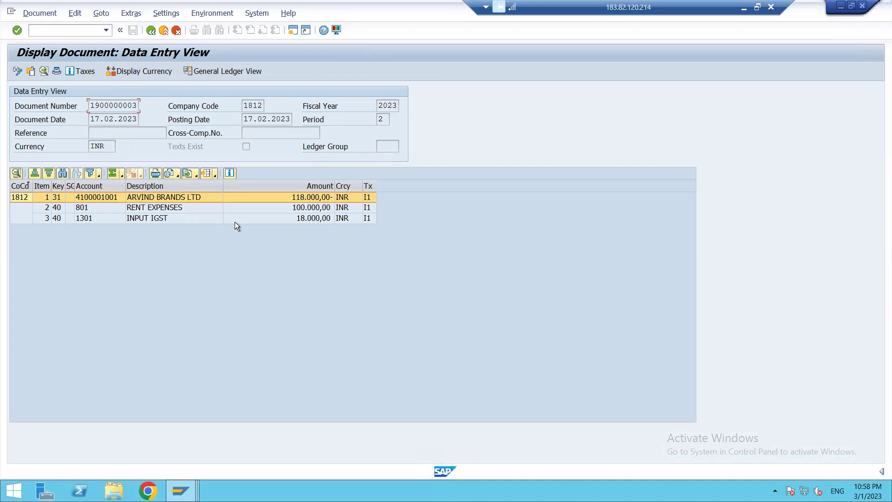
click(98, 147)
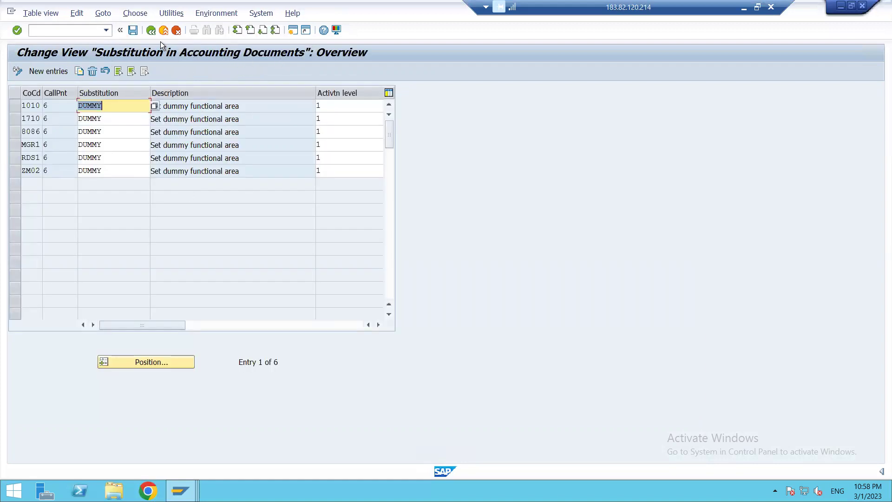
Add a new entry for company code 1812 with the Document header callup point.
click(41, 72)
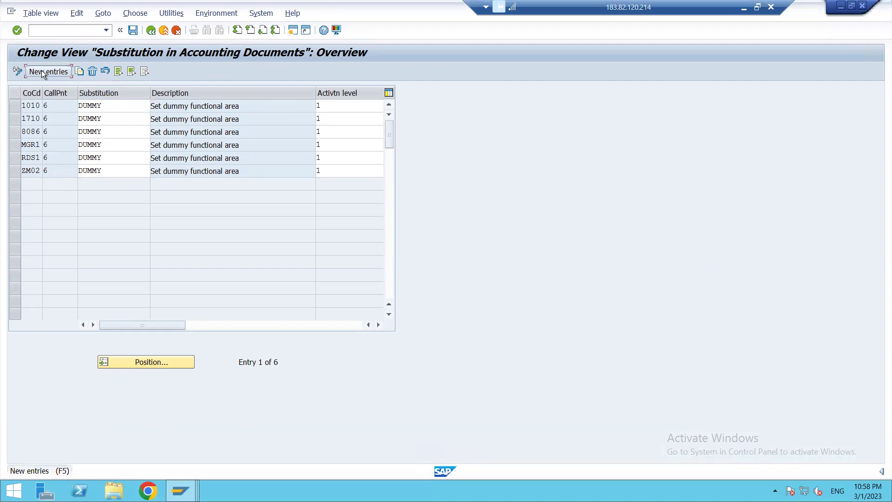
text(1812)
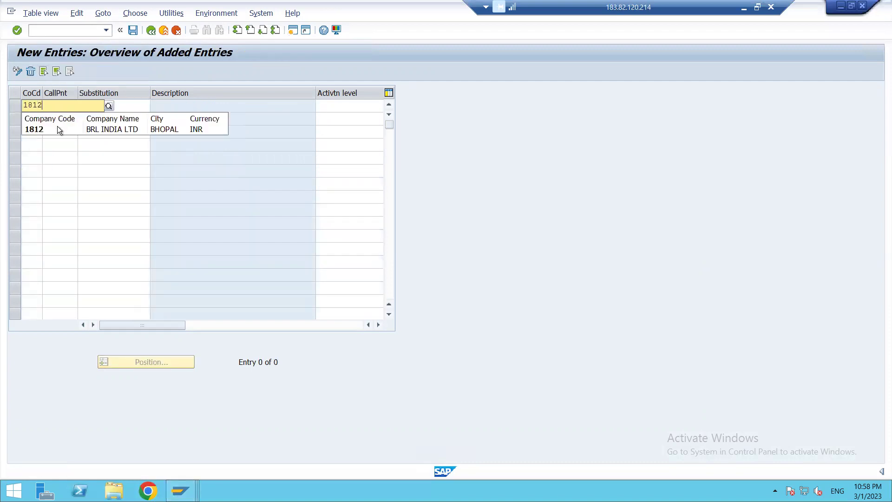
click(58, 130)
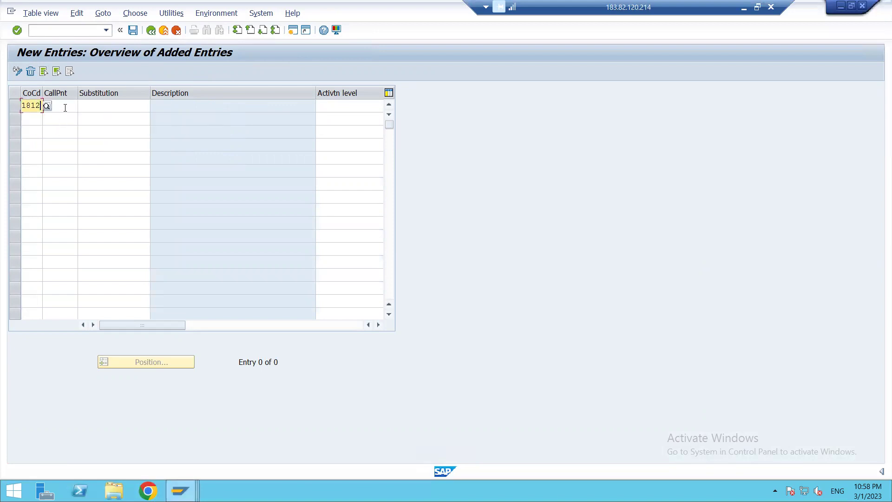
key(Tab)
click(82, 106)
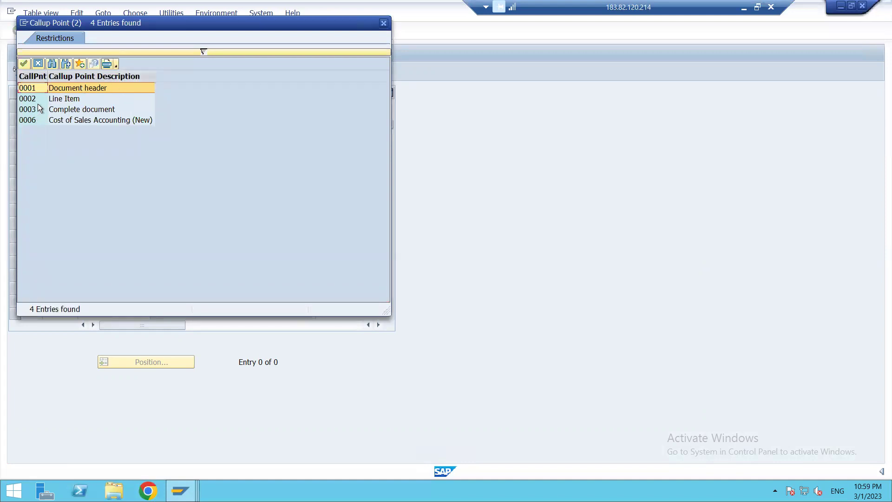
double_click(57, 91)
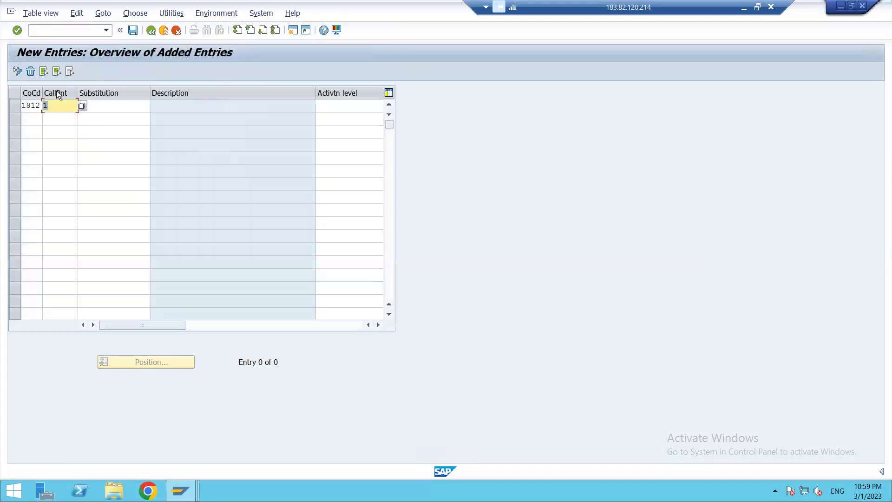
Enter substitution name VENREFD and confirm creating it.
click(103, 105)
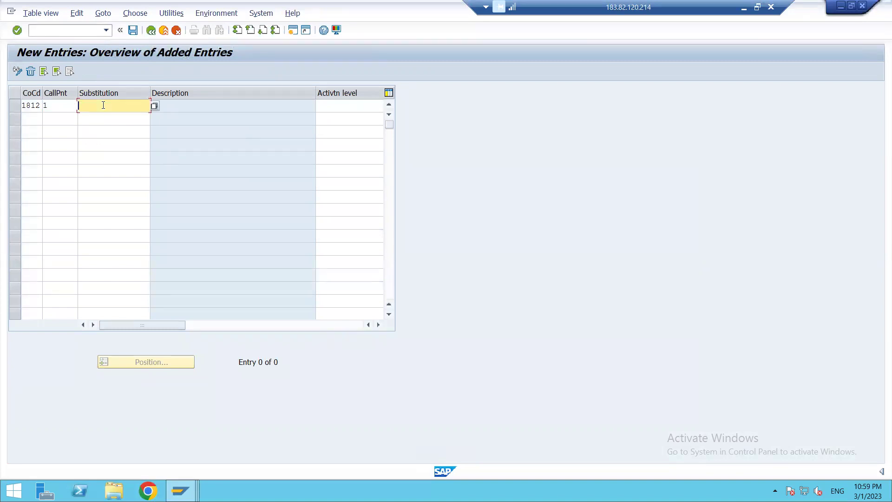
text(VENREFD)
key(Return)
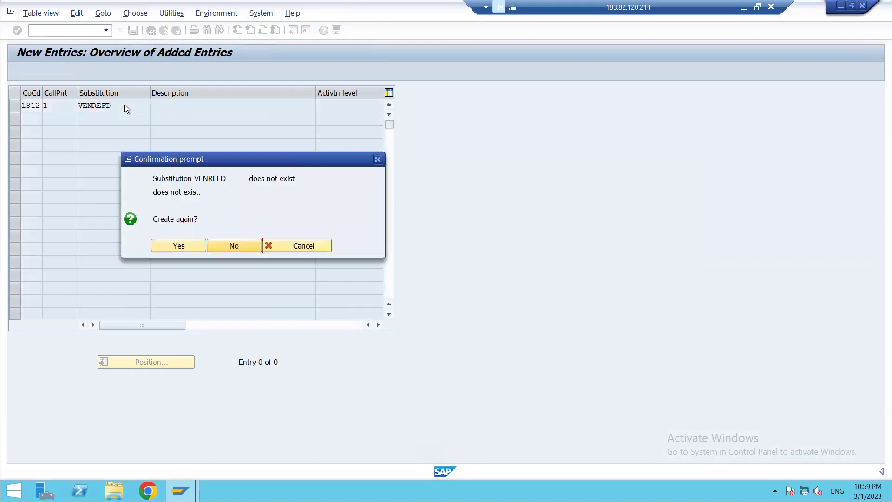
click(165, 244)
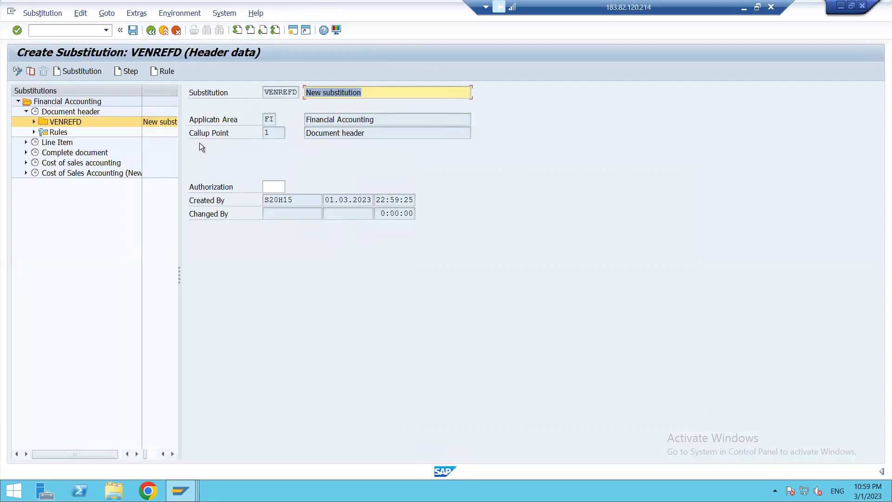
Describe VENREFD as 'CHANGE IN REF AND DOC HEADER' and insert a new step.
click(110, 122)
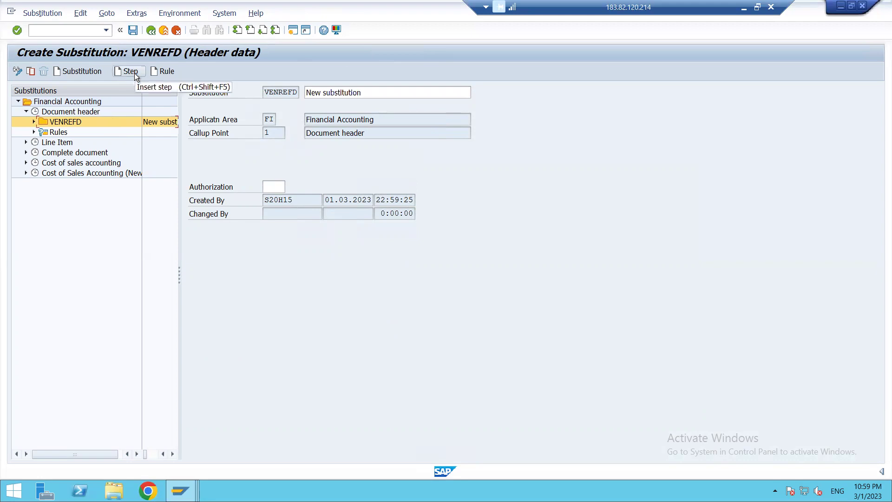
click(373, 93)
key(BackSpace)
key(BackSpace)
key(BackSpace)
key(BackSpace)
key(BackSpace)
key(BackSpace)
key(BackSpace)
key(BackSpace)
key(BackSpace)
key(BackSpace)
key(BackSpace)
key(BackSpace)
key(BackSpace)
key(BackSpace)
key(BackSpace)
key(BackSpace)
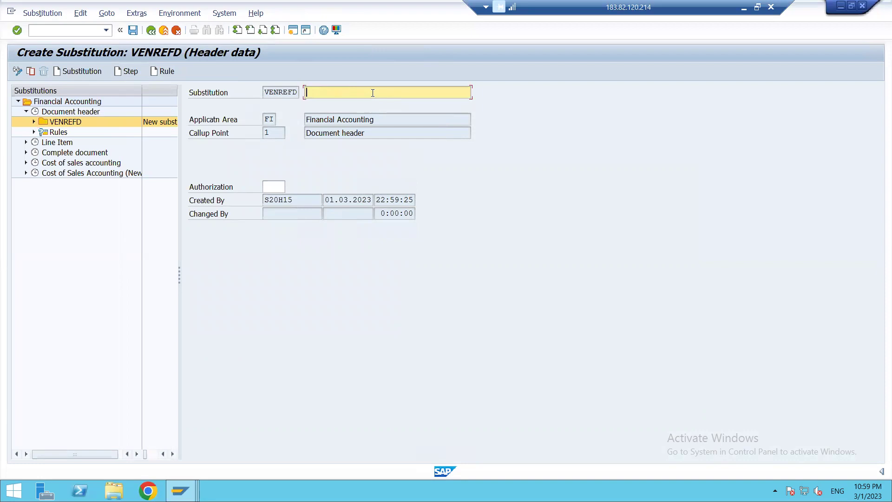
text(CHANGE IN REF AND DOC HEADER)
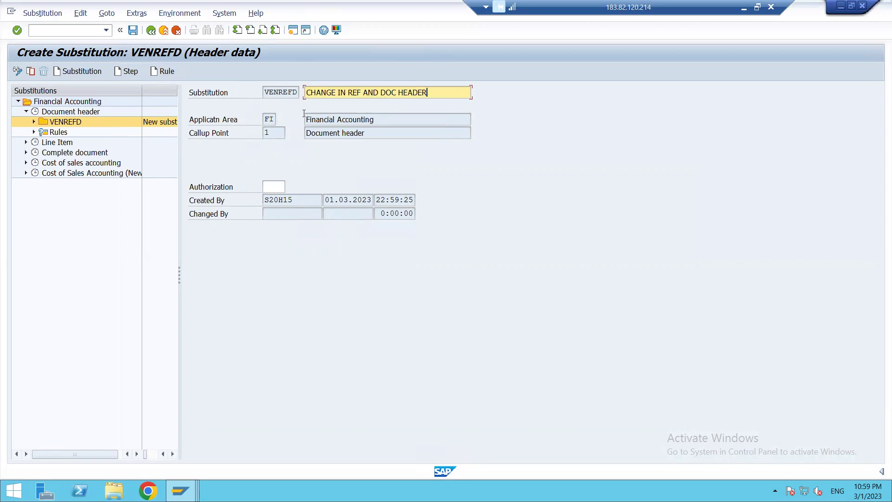
click(127, 71)
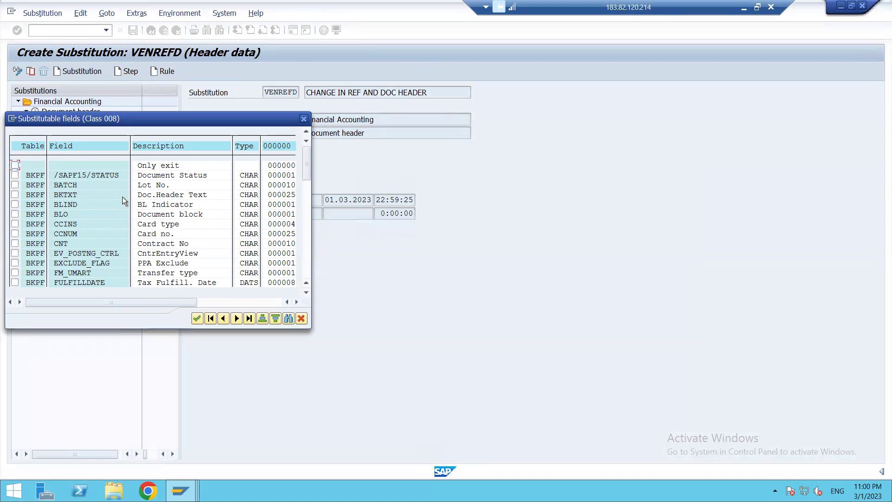
Select Doc.Header Text (BKPF-BKTXT) as a field to substitute in step 001.
click(17, 195)
click(306, 294)
click(305, 295)
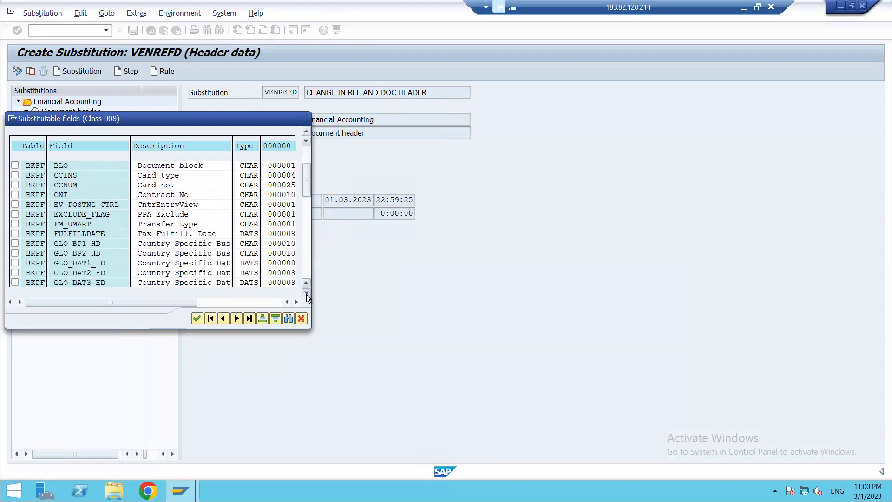
click(305, 294)
click(306, 294)
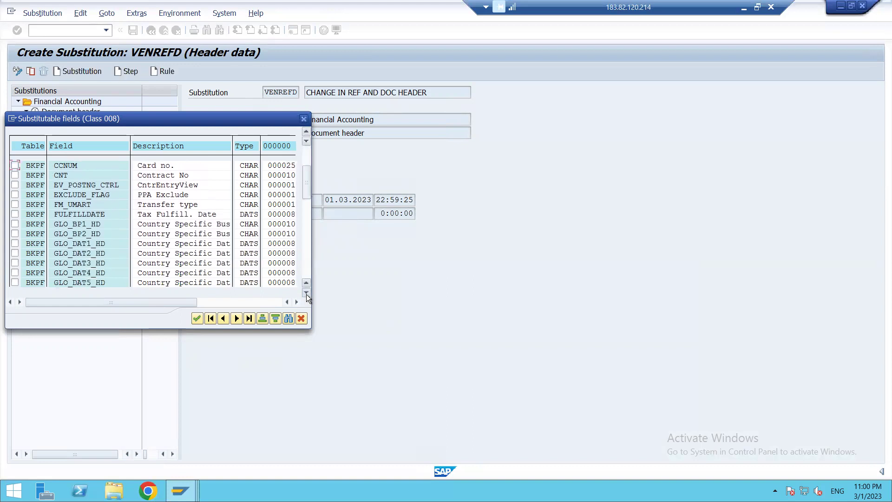
click(306, 294)
click(305, 295)
click(306, 294)
click(306, 294)
click(306, 294)
click(306, 294)
click(305, 294)
click(306, 294)
click(306, 294)
click(306, 294)
click(305, 294)
click(306, 294)
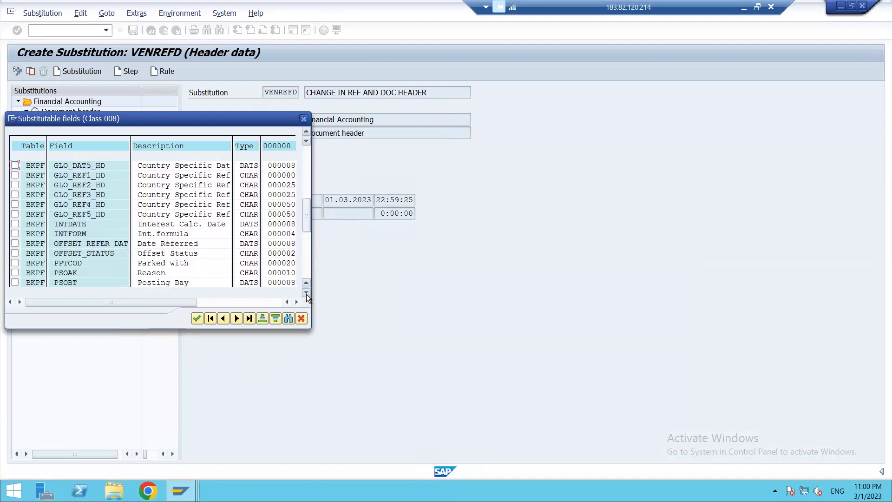
click(306, 294)
click(306, 294)
click(306, 294)
click(306, 294)
click(306, 294)
click(306, 295)
click(306, 294)
click(306, 294)
click(306, 294)
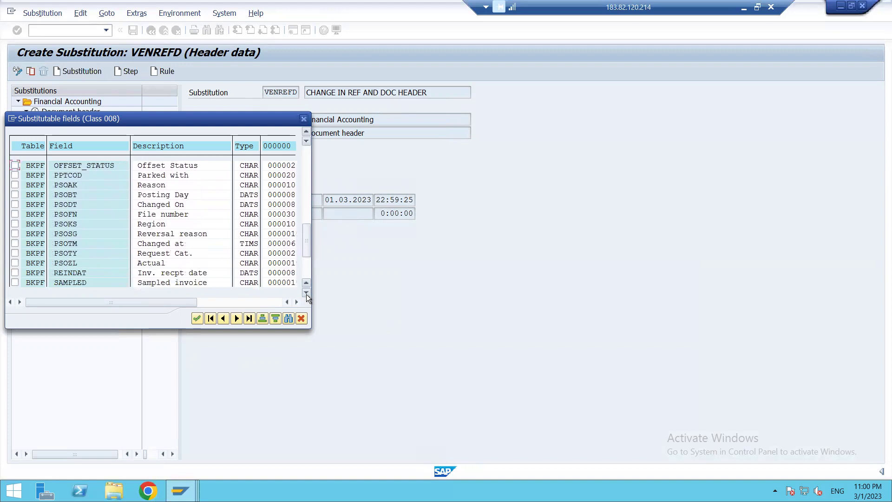
click(306, 295)
click(306, 294)
click(305, 294)
click(306, 295)
click(306, 294)
click(306, 294)
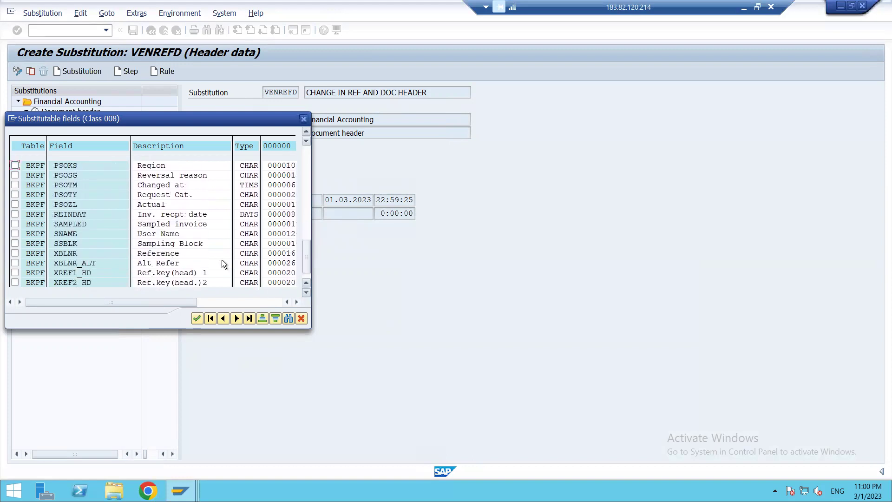
Add Reference (BKPF-XBLNR) and set both fields to Constant value substitution.
click(17, 252)
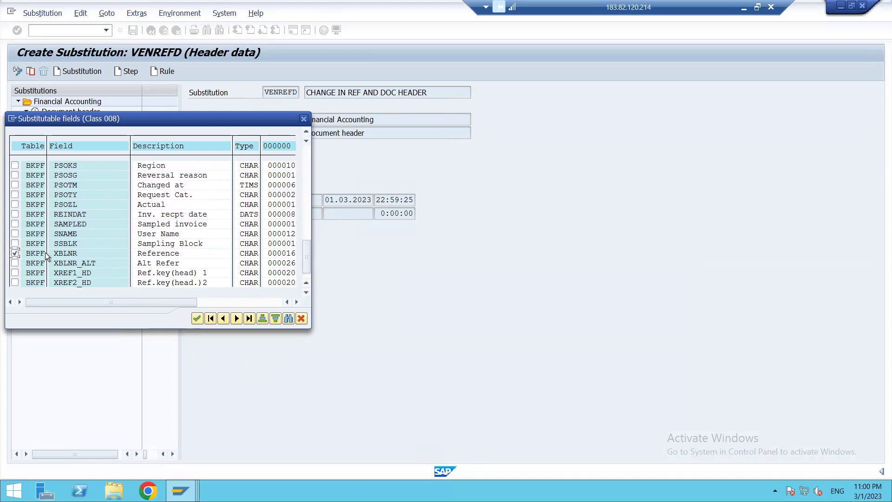
click(197, 320)
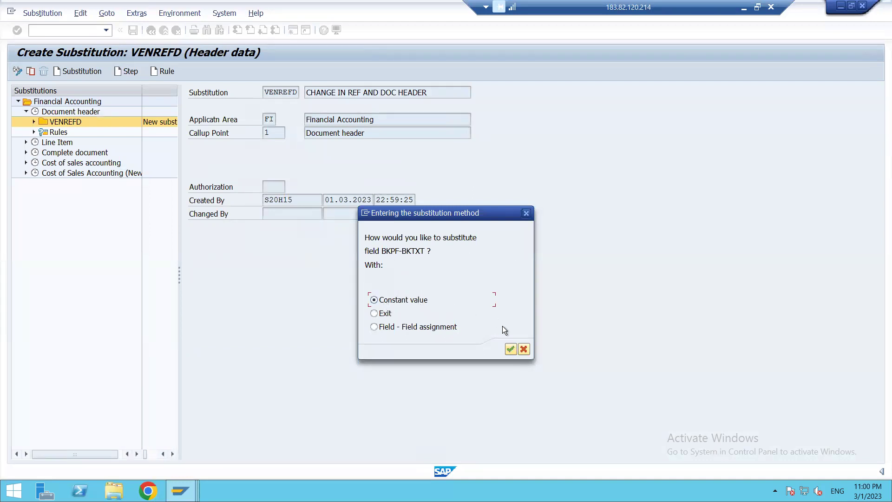
click(510, 349)
click(510, 350)
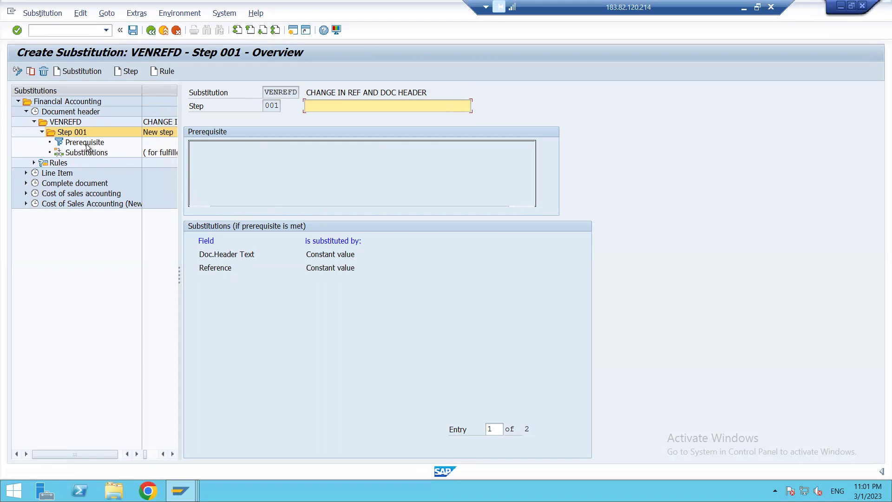
Open the empty prerequisite for VENREFD Step 001, checking the posted document window meanwhile.
double_click(86, 143)
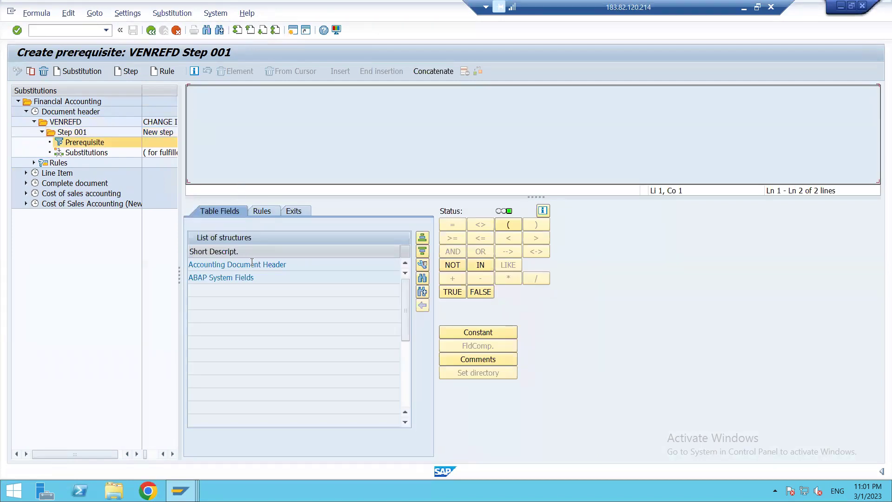
key(alt+Tab)
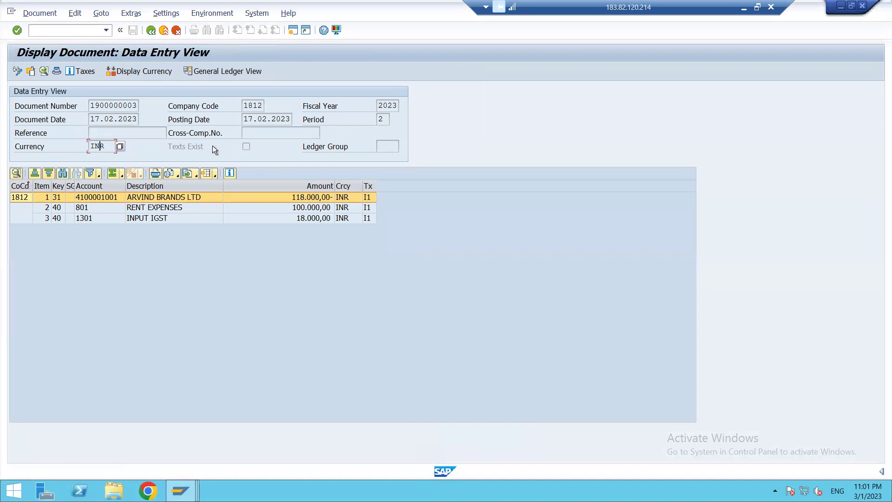
key(alt+Tab)
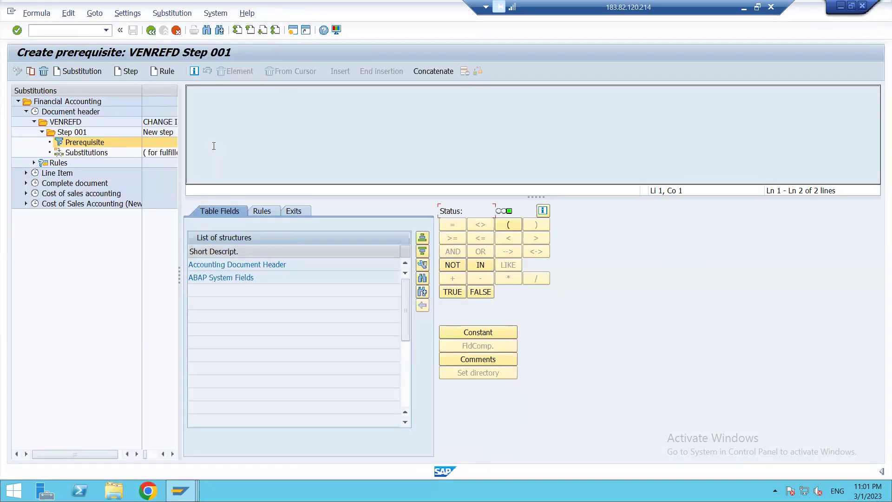
Search the Accounting Document Header fields for CURRENCY and locate the plain Currency field.
double_click(223, 265)
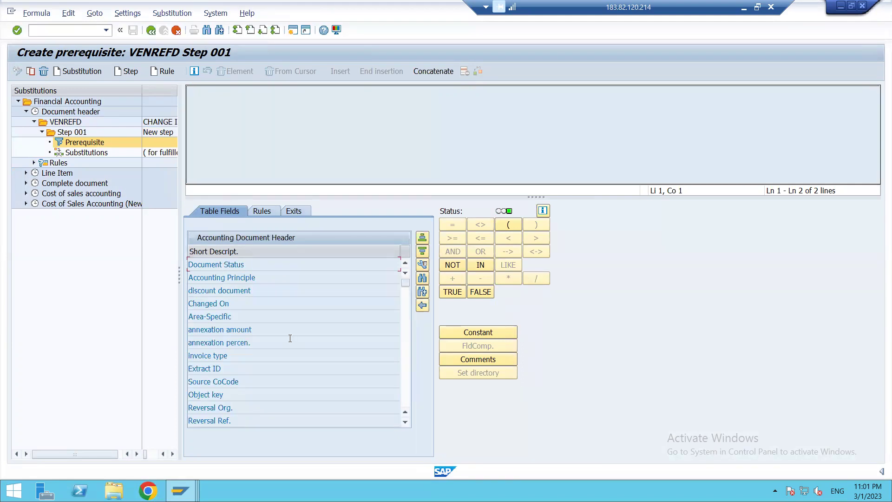
click(422, 278)
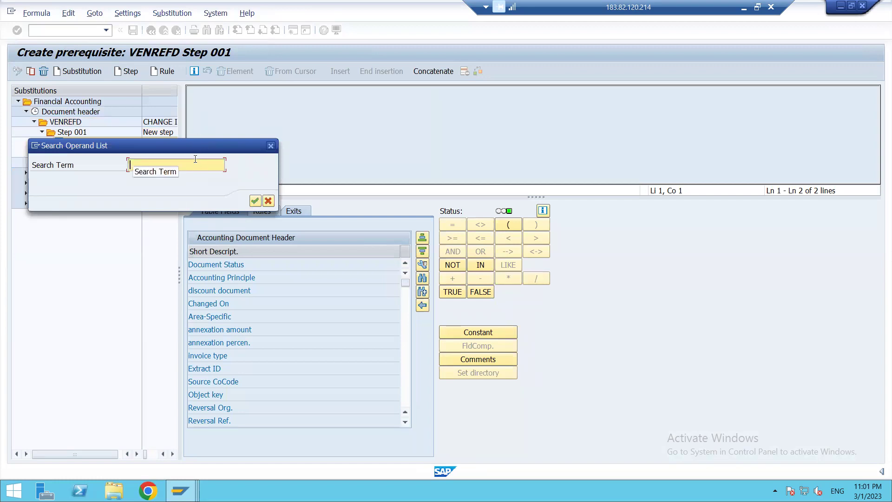
text(CURRENCY)
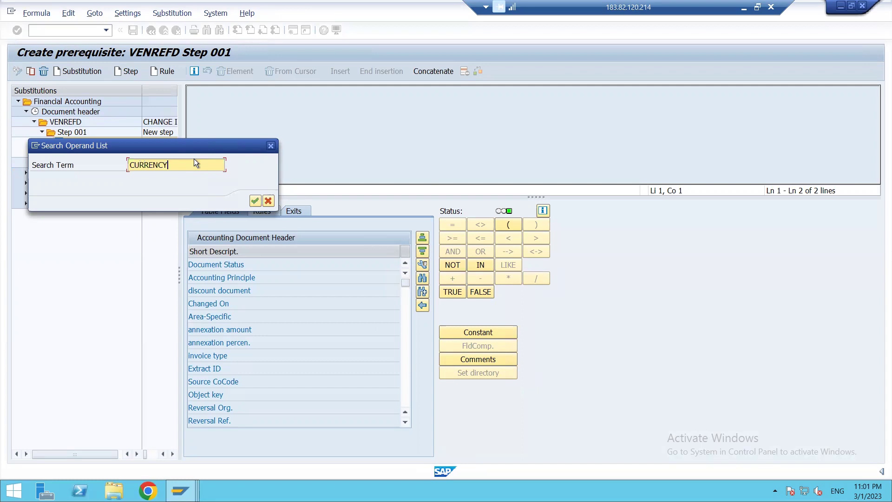
key(Return)
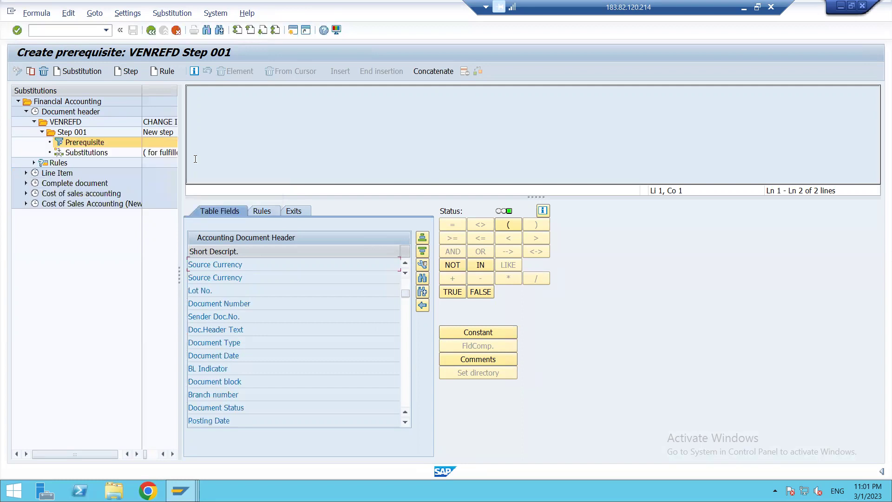
click(423, 295)
click(423, 294)
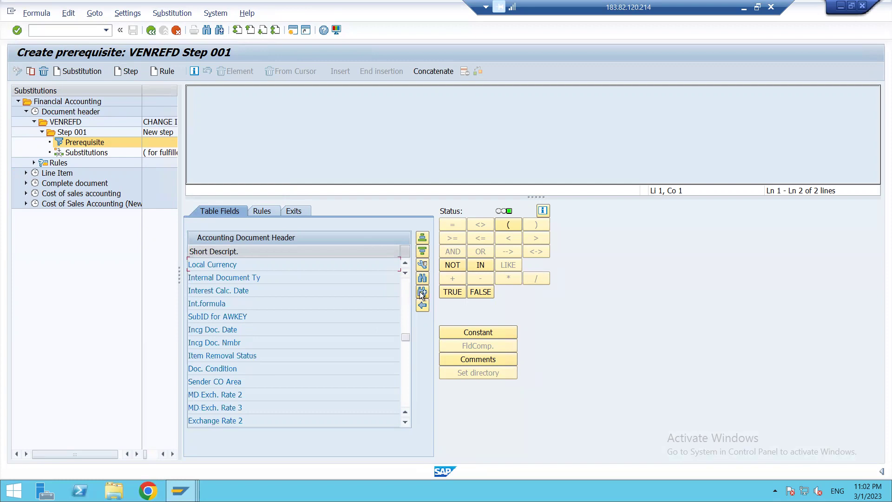
click(423, 295)
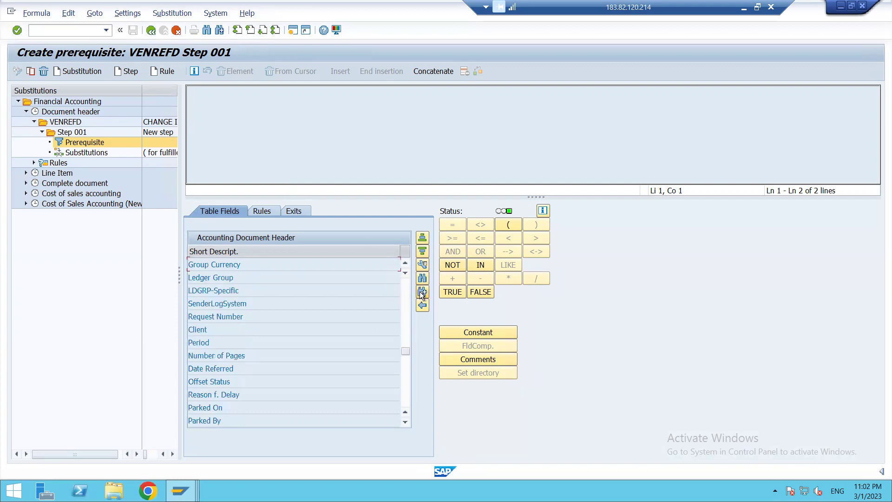
click(422, 294)
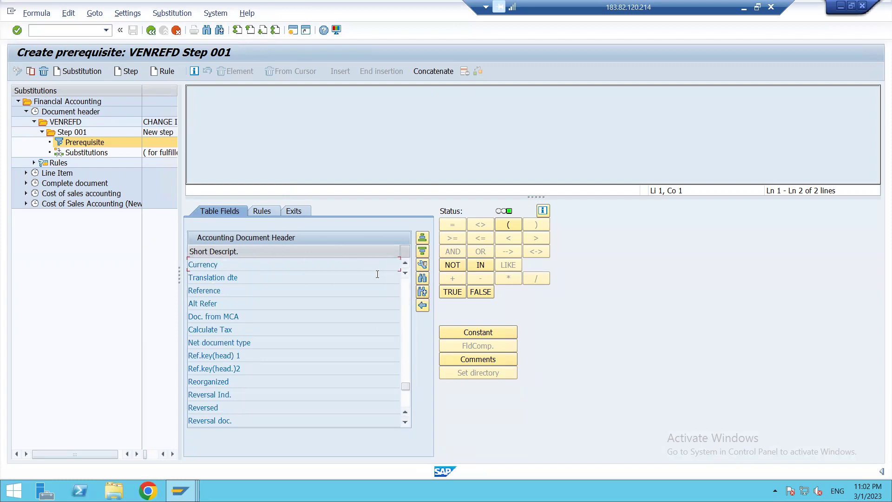
Show technical names and insert BKPF-WAERS Currency into the prerequisite.
click(421, 266)
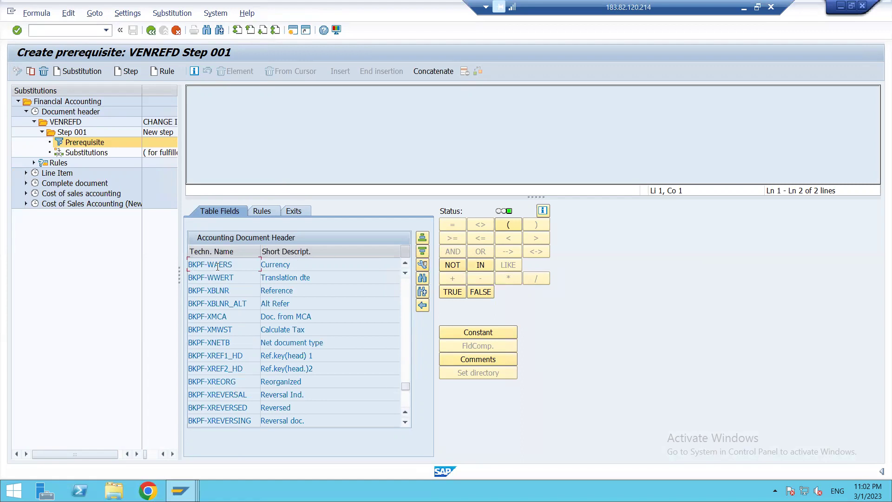
double_click(219, 266)
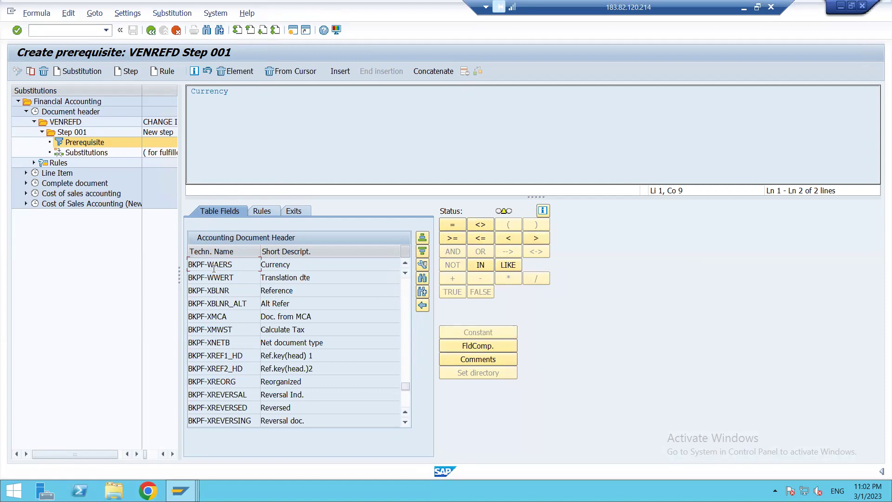
double_click(218, 265)
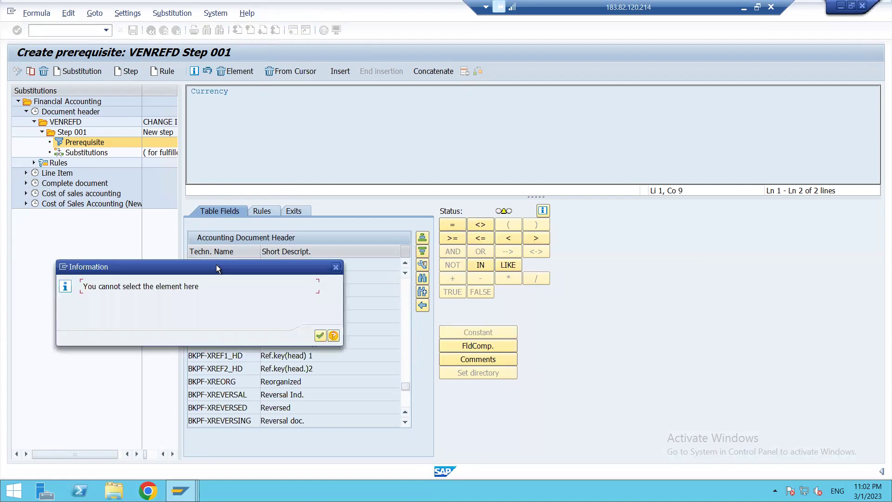
Dismiss the warning, confirm the document's currency field is BKPF-WAERS, and return to the prerequisite.
click(336, 268)
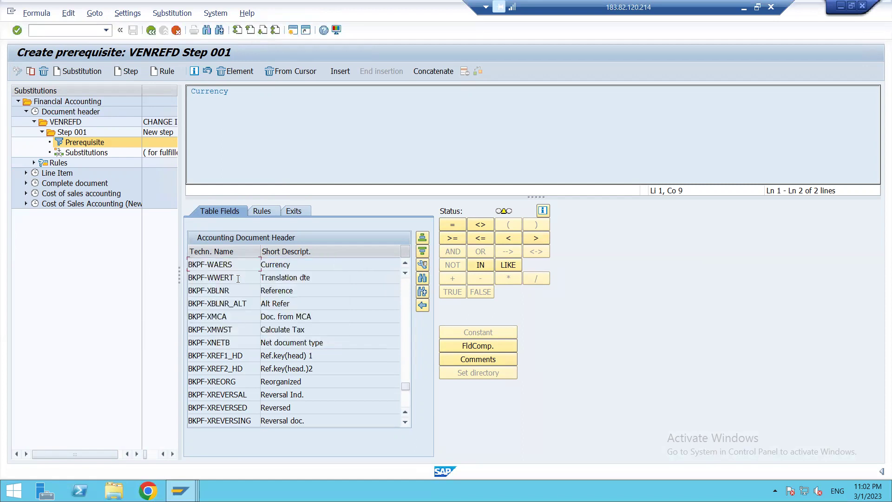
key(alt+Tab)
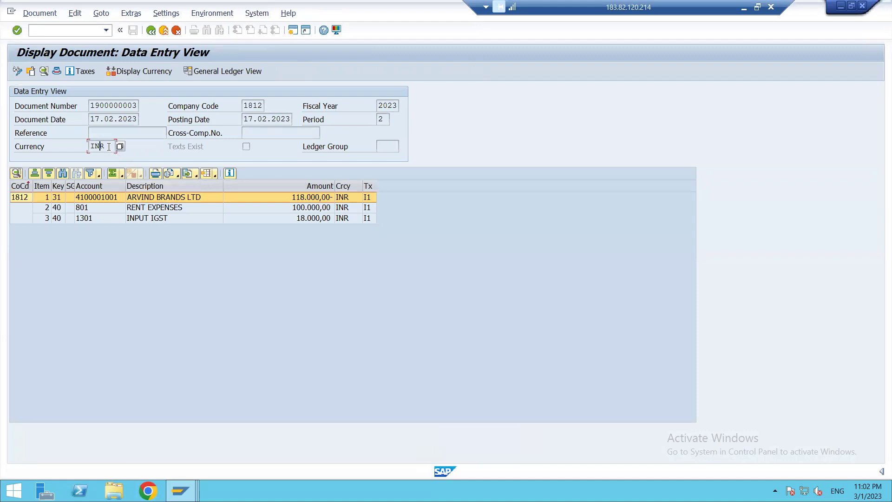
key(F1)
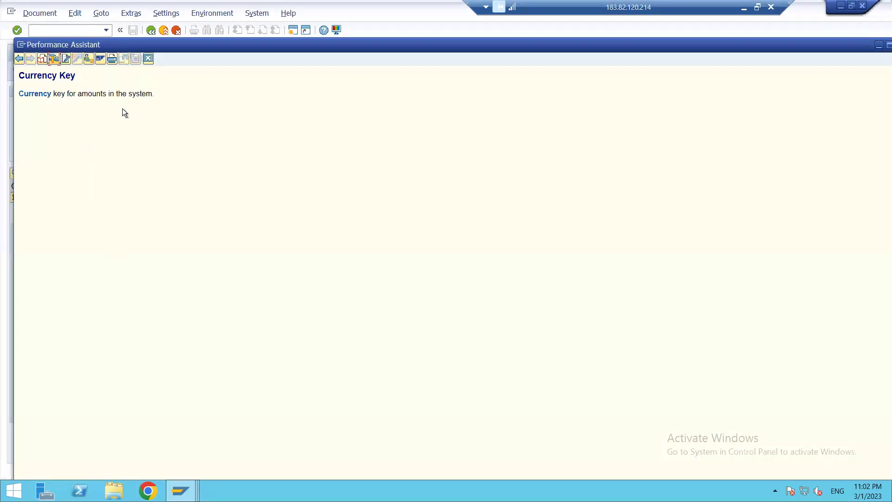
click(54, 59)
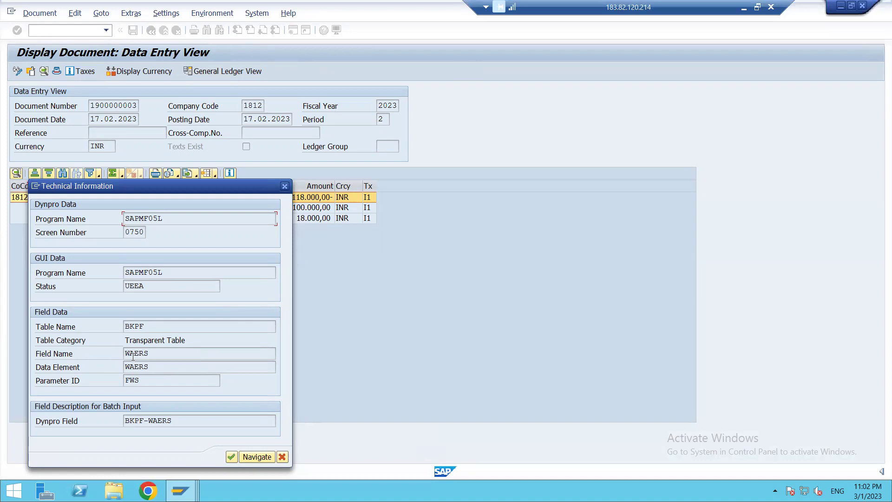
key(Escape)
key(alt+Tab)
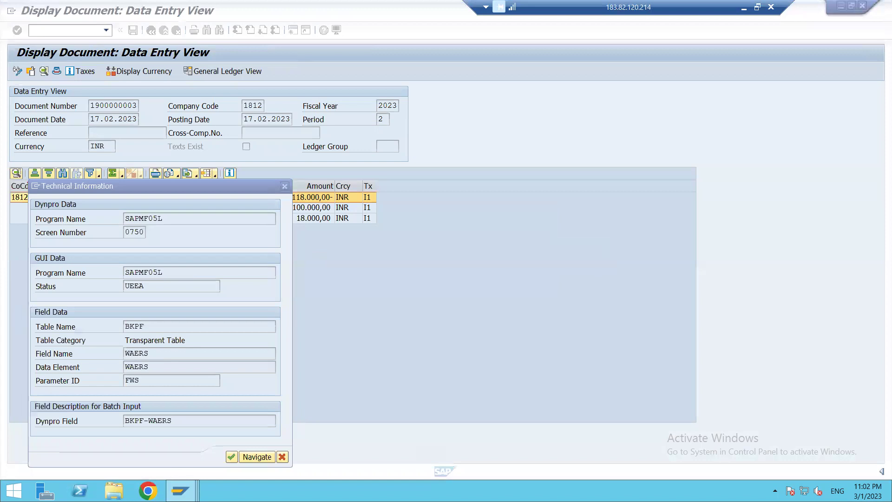
mouse_move(181, 490)
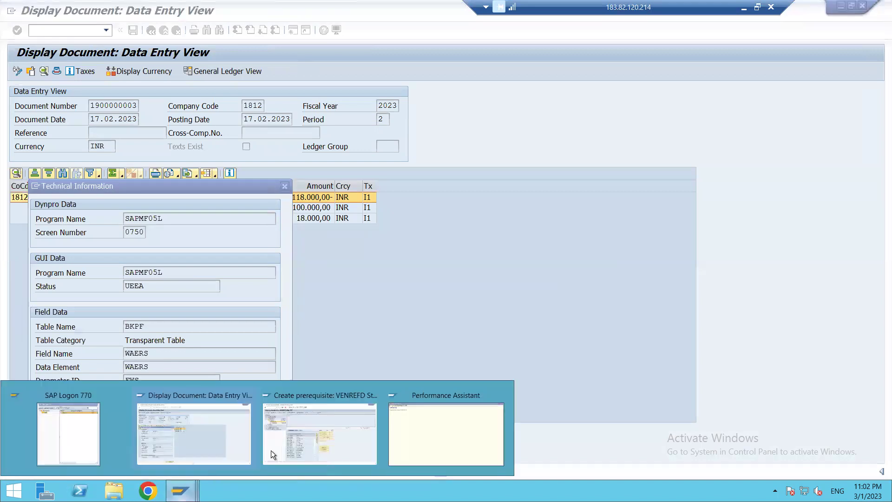
click(298, 447)
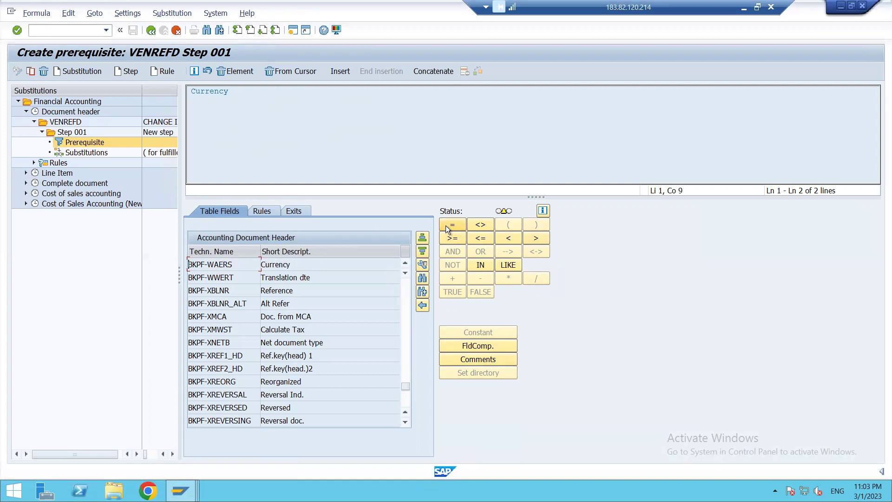
Complete the prerequisite as Currency = 'USD' using a constant comparison value.
click(445, 225)
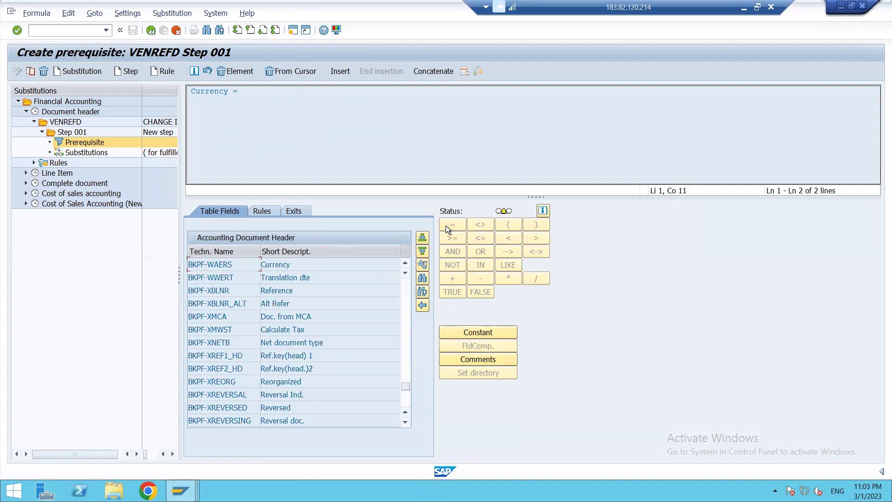
click(461, 328)
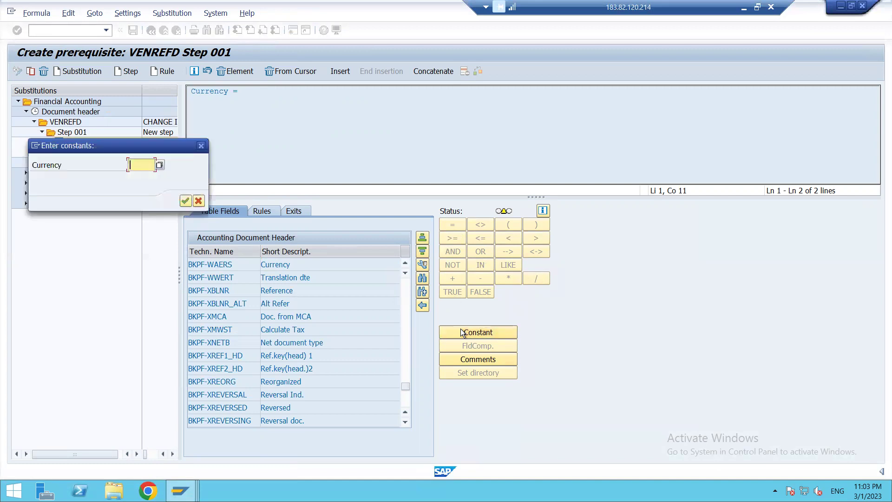
text(USD)
click(185, 202)
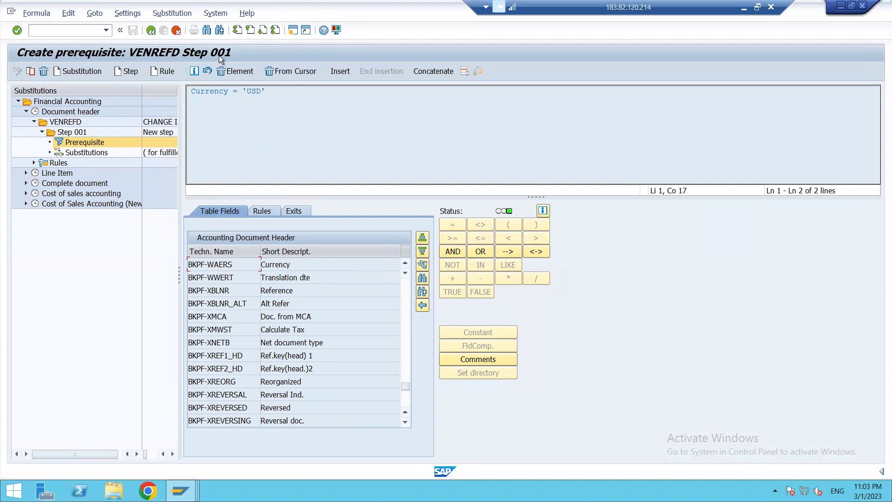
Enable header text and reference substitution, setting header text to 'DISCOUNT - 20% FLAT'.
click(116, 152)
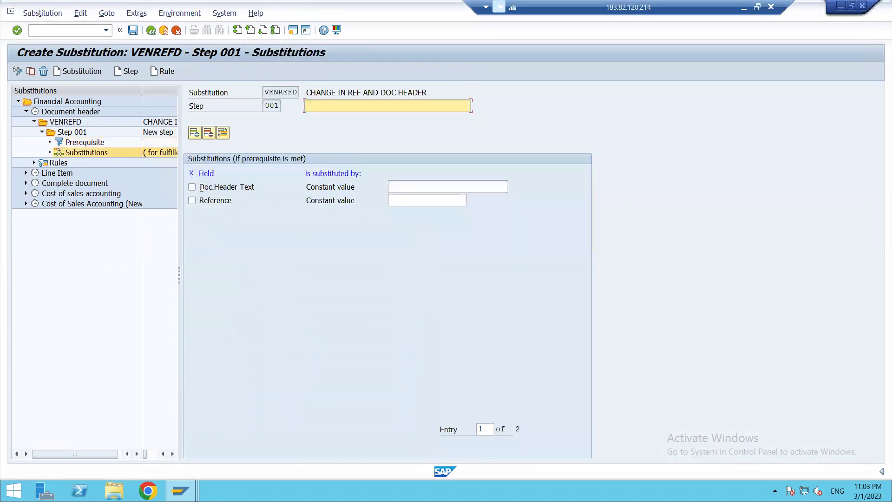
click(192, 188)
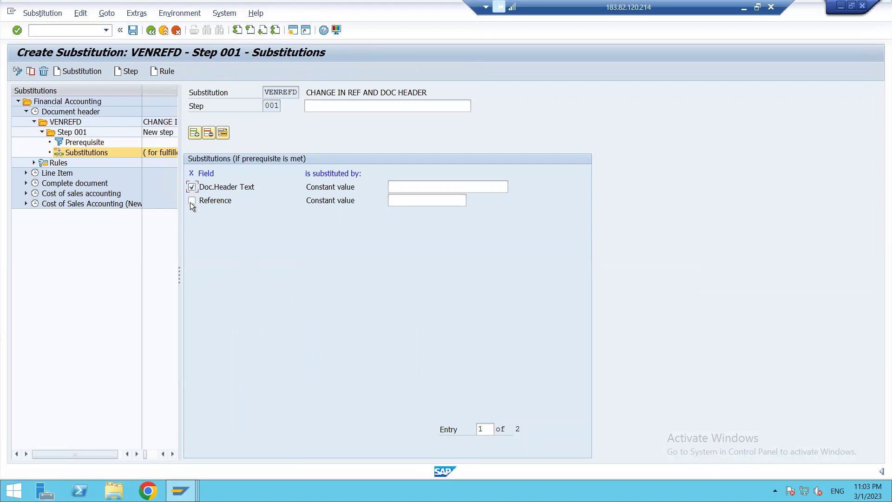
click(192, 201)
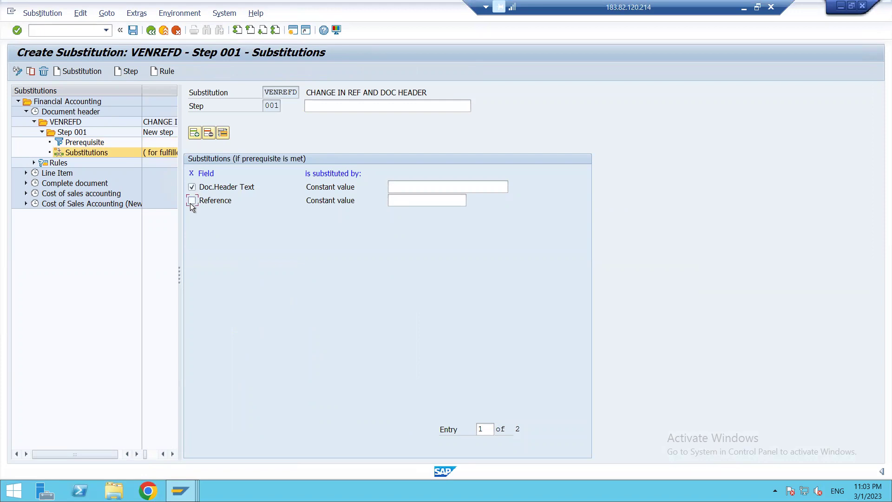
click(405, 185)
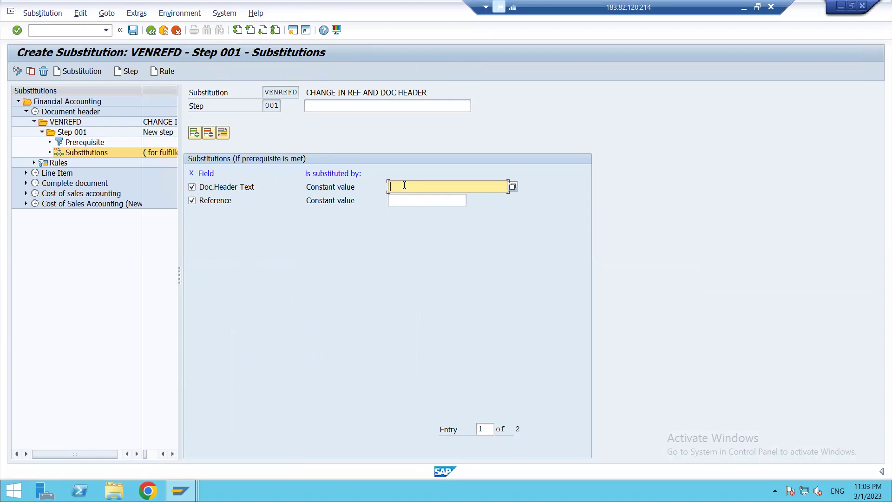
text(dICDUN)
text(T)
key(BackSpace)
key(BackSpace)
key(BackSpace)
key(BackSpace)
key(BackSpace)
key(BackSpace)
key(BackSpace)
text(DISCOUNT - 20% FLAT)
Set reference to 'FOREIGN CUSTOMER', then save and generate VENREFD.
click(415, 198)
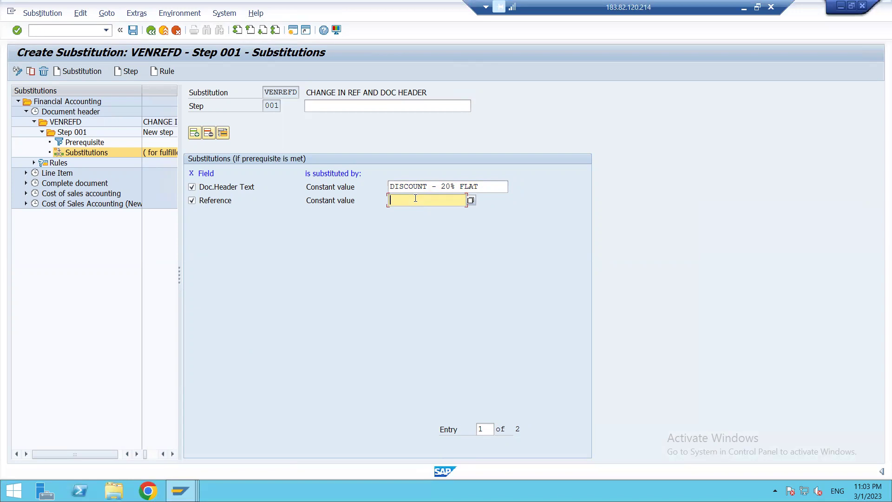
text(FOREIGN CUSTOMER)
click(133, 31)
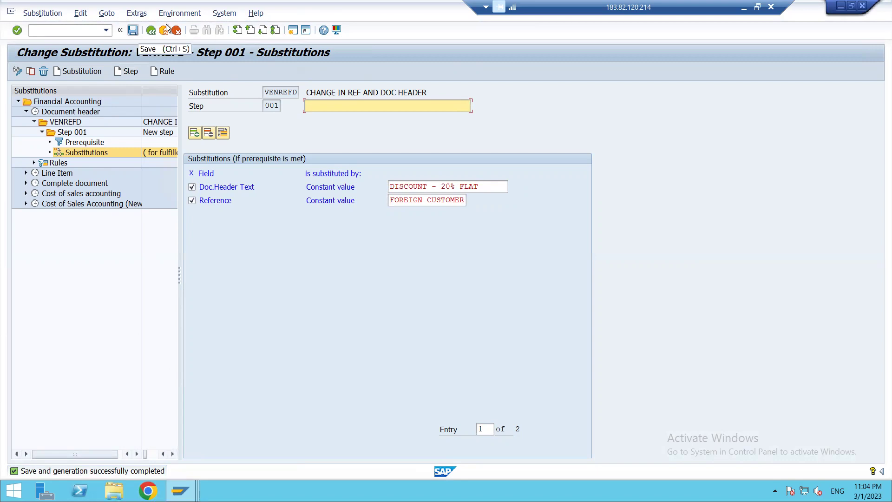
click(150, 30)
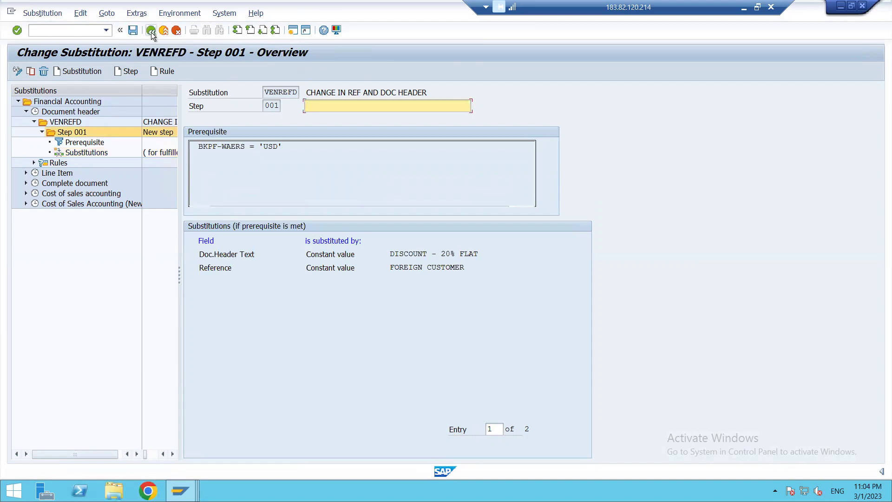
Back out to the company code 1812 substitution entries and select the VENREFD row.
click(151, 31)
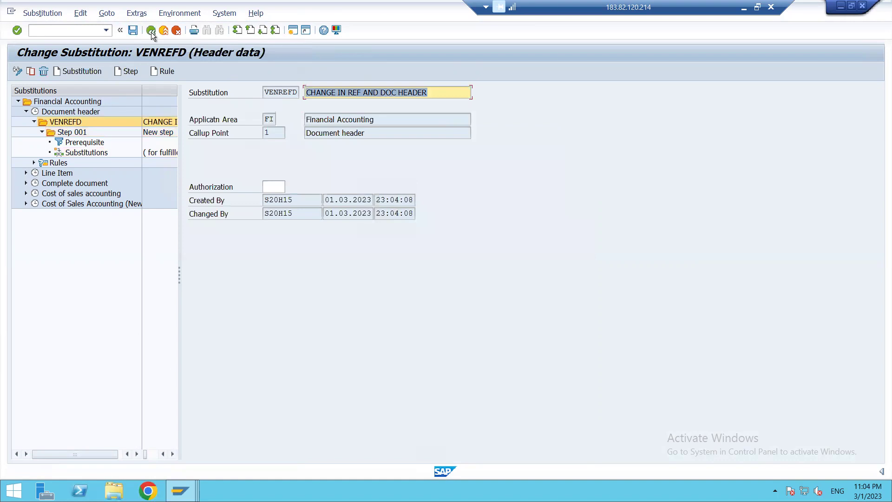
click(151, 32)
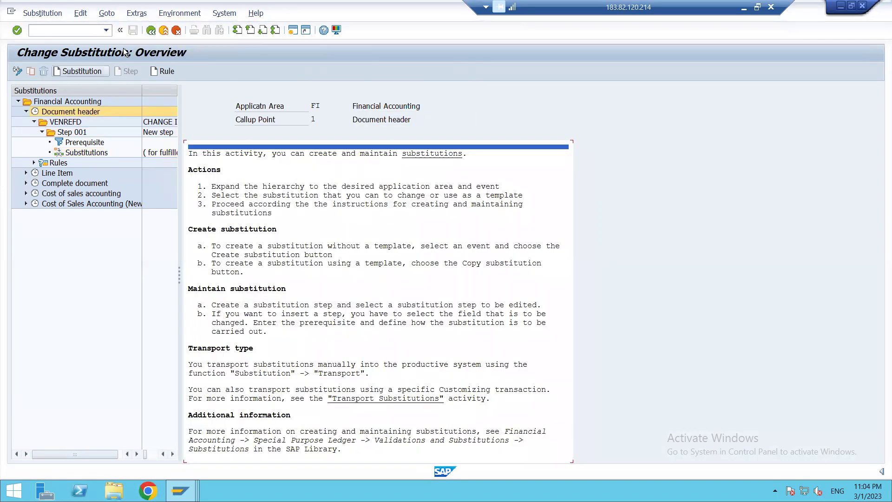
click(150, 32)
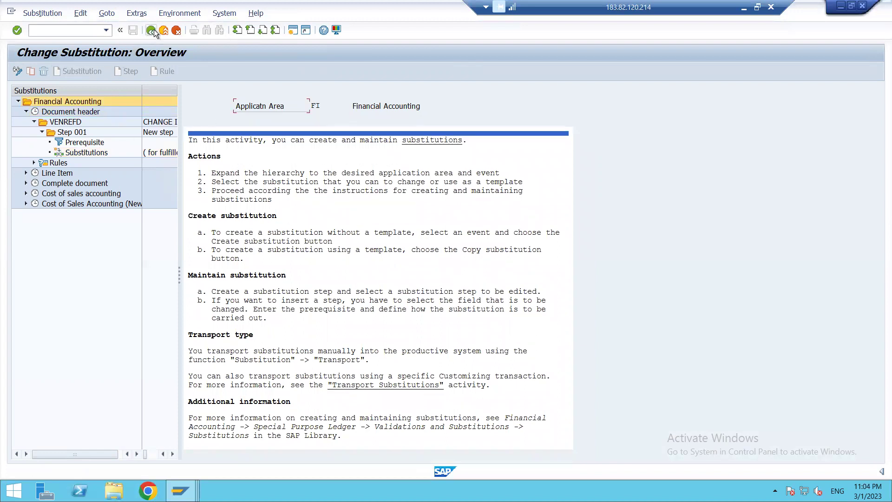
click(153, 30)
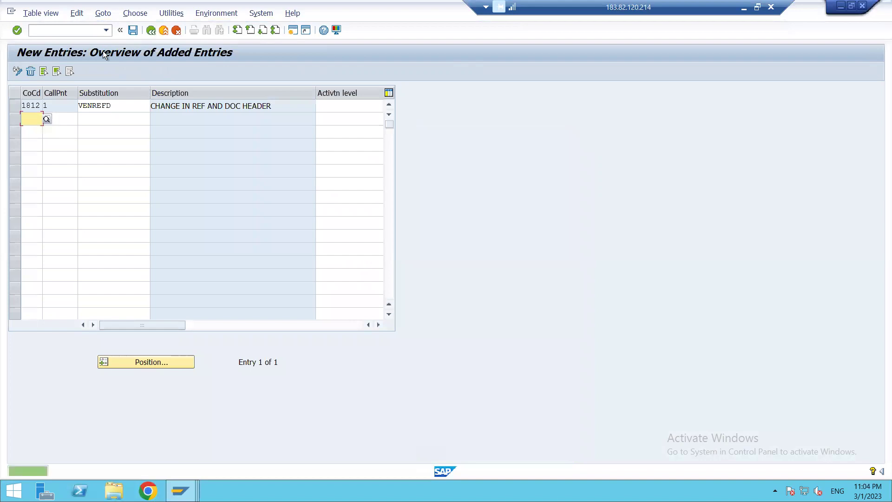
click(123, 109)
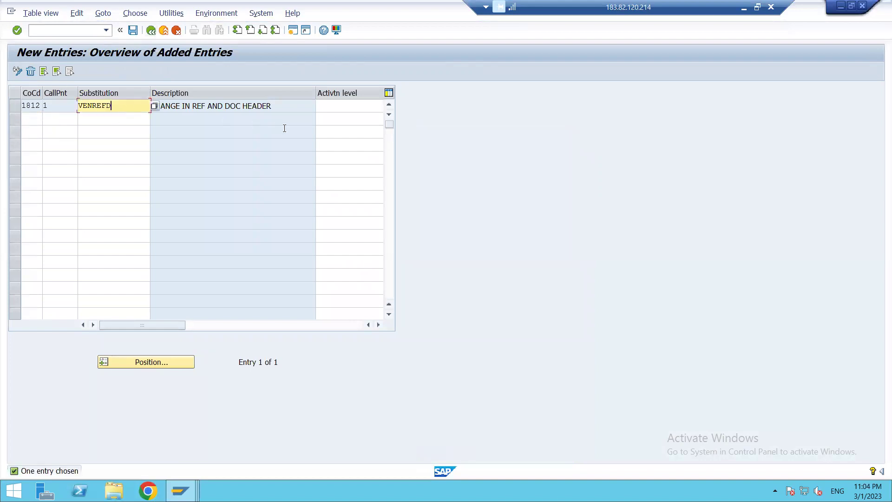
Set VENREFD's activation level to 1 (Active) and save it under the customizing request.
click(348, 110)
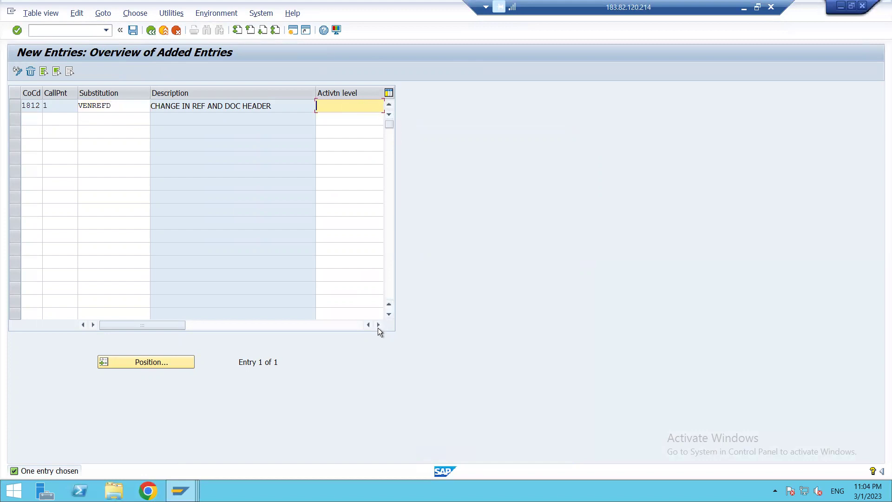
click(378, 325)
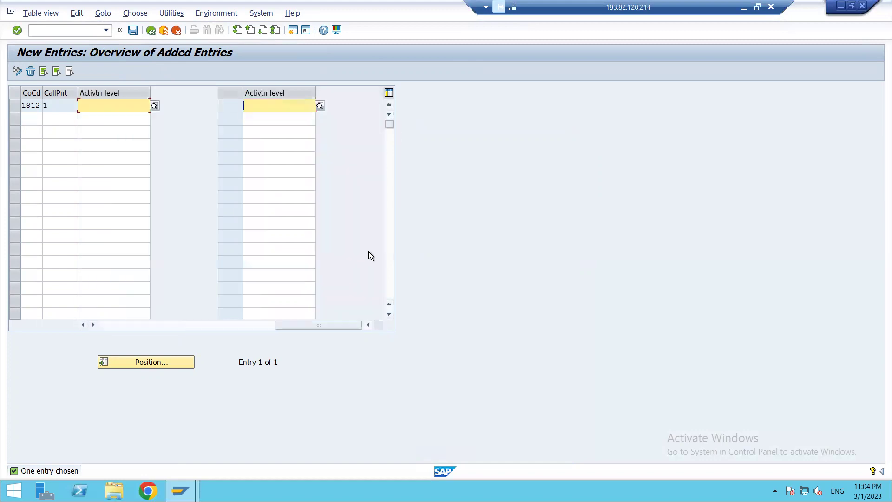
click(155, 107)
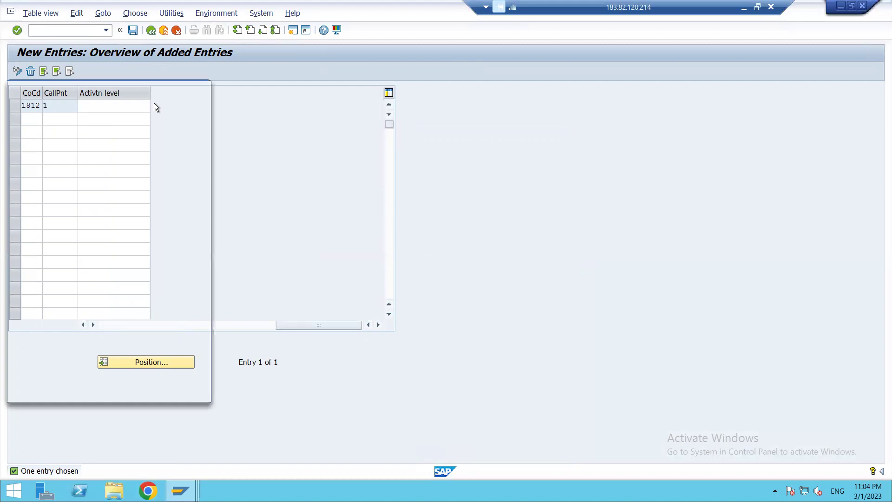
double_click(76, 136)
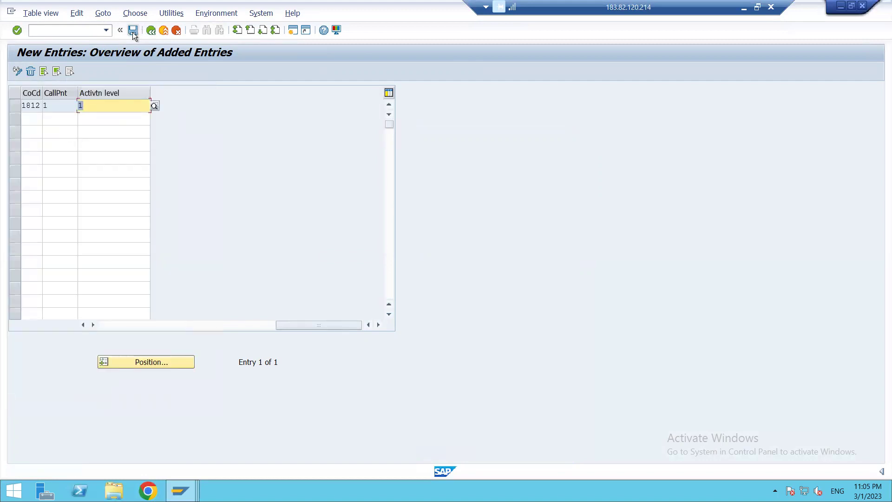
click(133, 31)
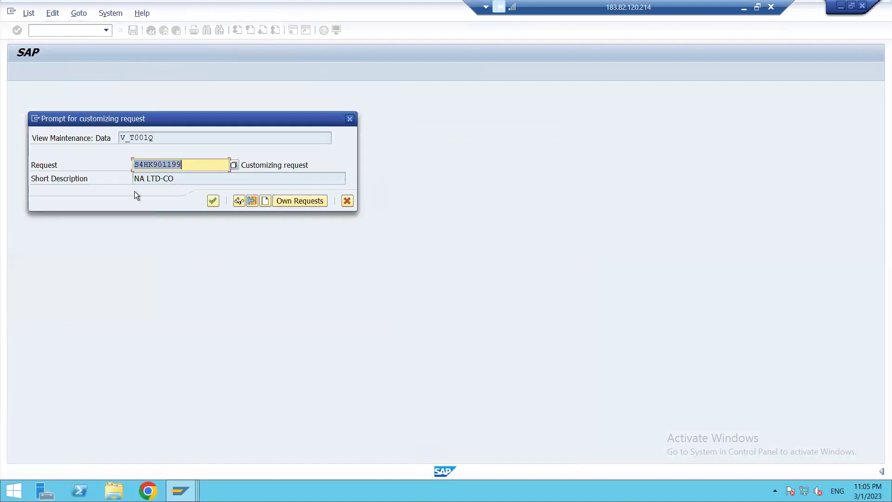
click(211, 202)
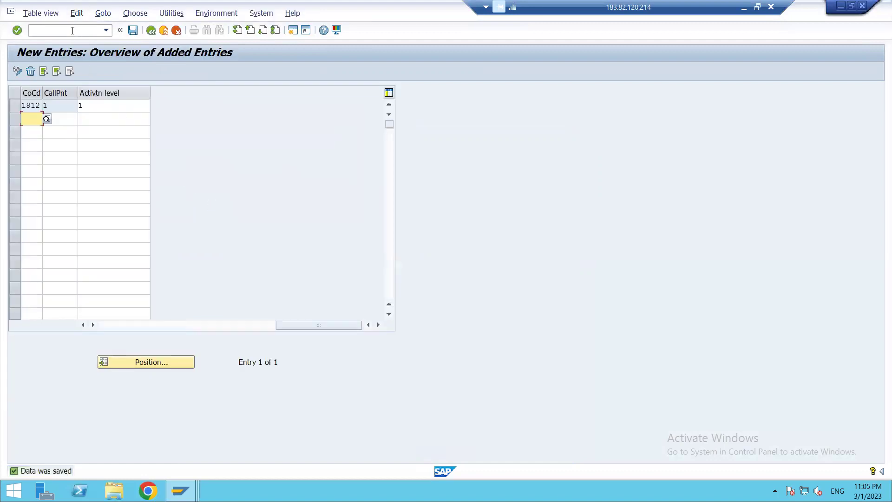
Start a new FB70 customer invoice entry using /n.
click(72, 30)
text(/n)
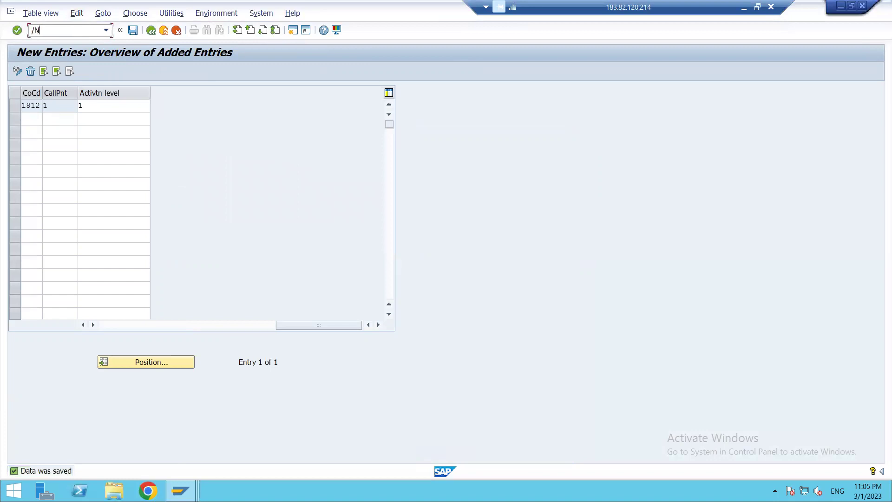
key(Return)
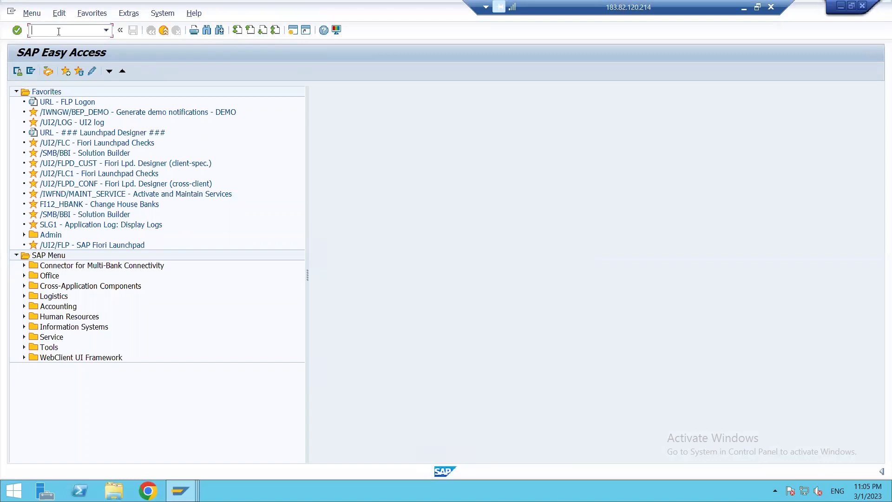
text(FB70)
key(Return)
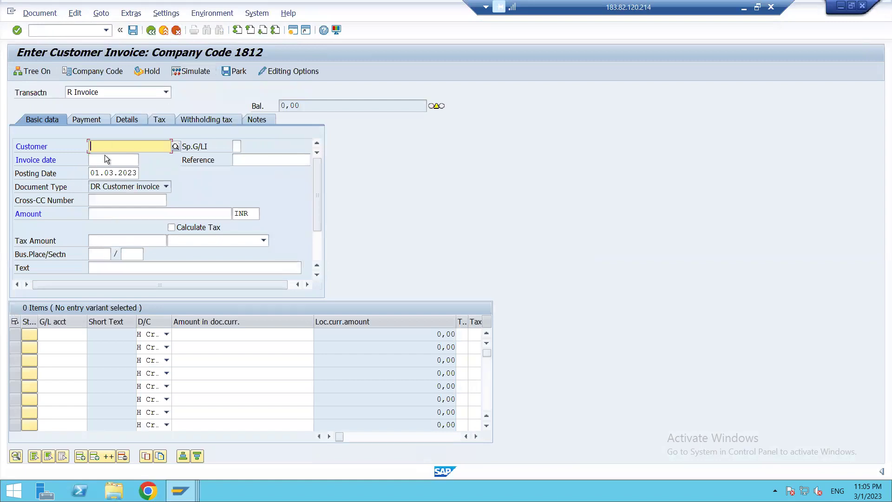
Pick the customer via the company 1812 search and change the document currency from INR to USD.
click(175, 148)
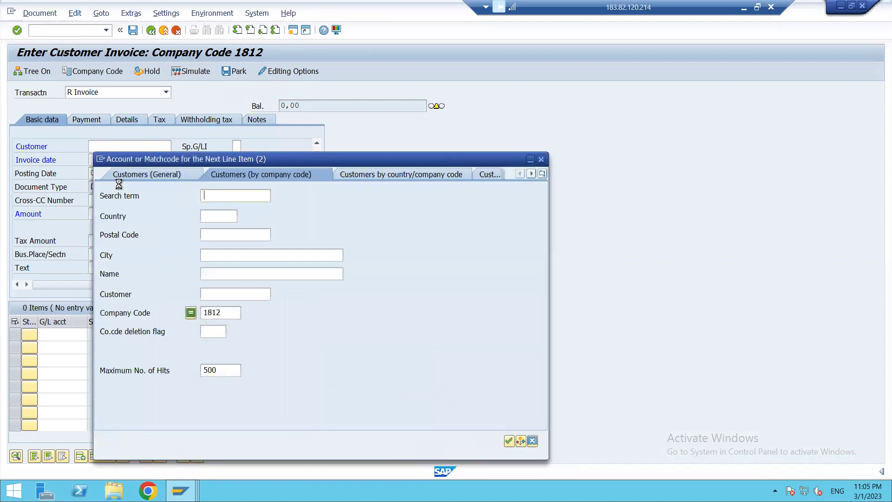
key(Return)
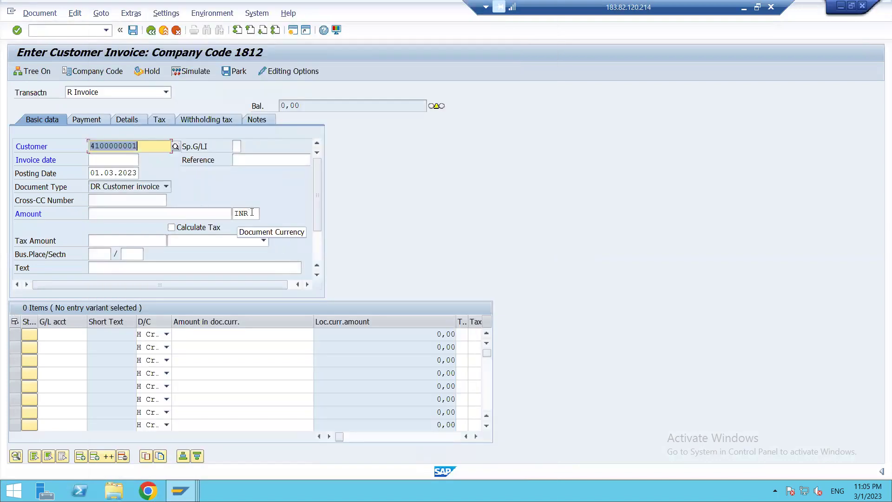
click(316, 276)
click(317, 276)
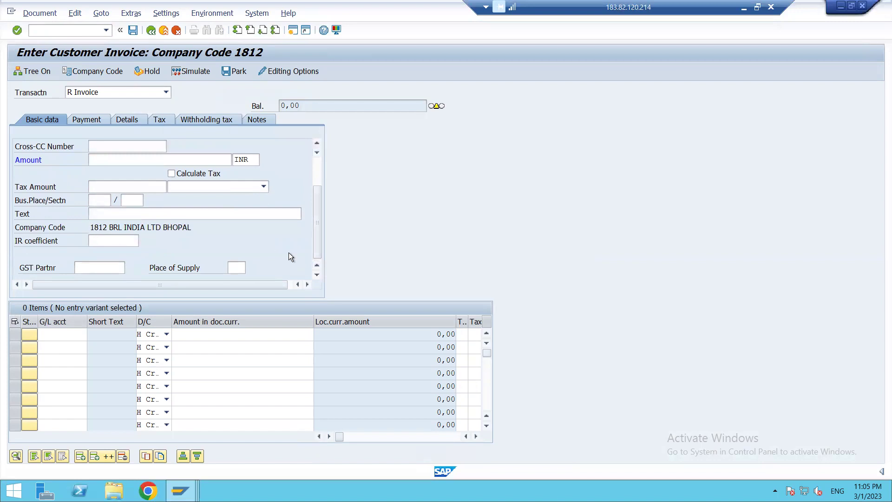
click(320, 166)
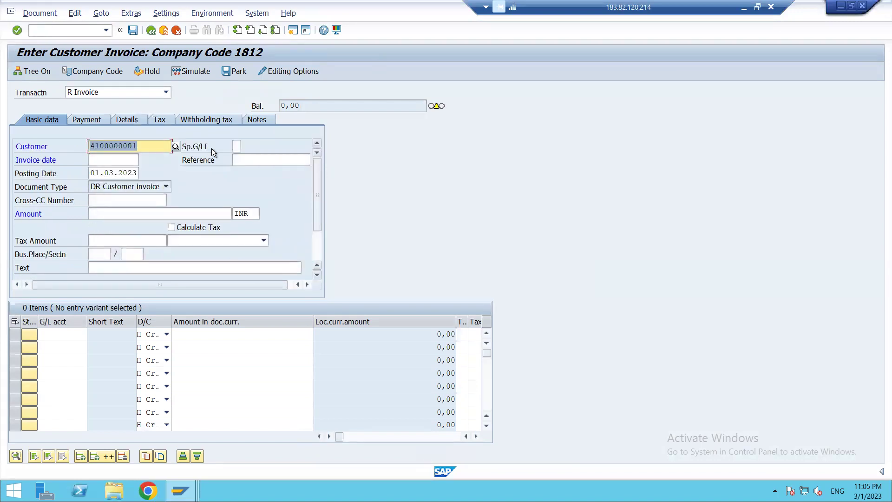
click(248, 217)
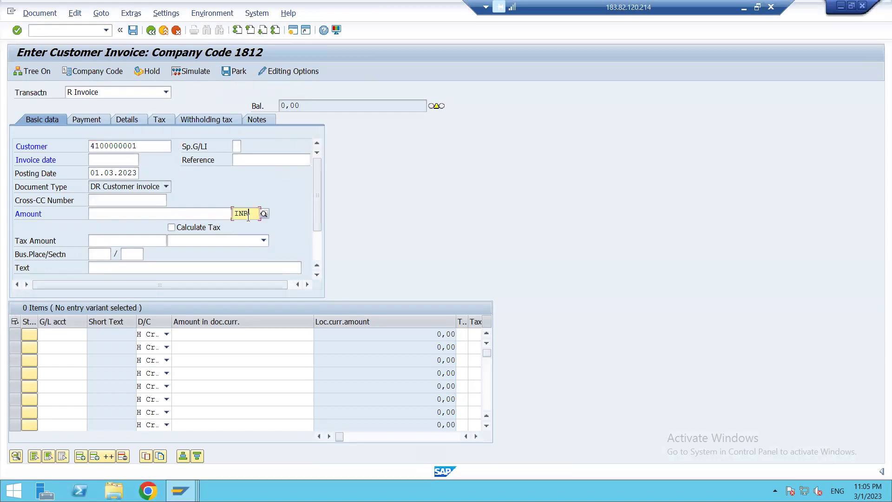
key(BackSpace)
key(BackSpace)
key(BackSpace)
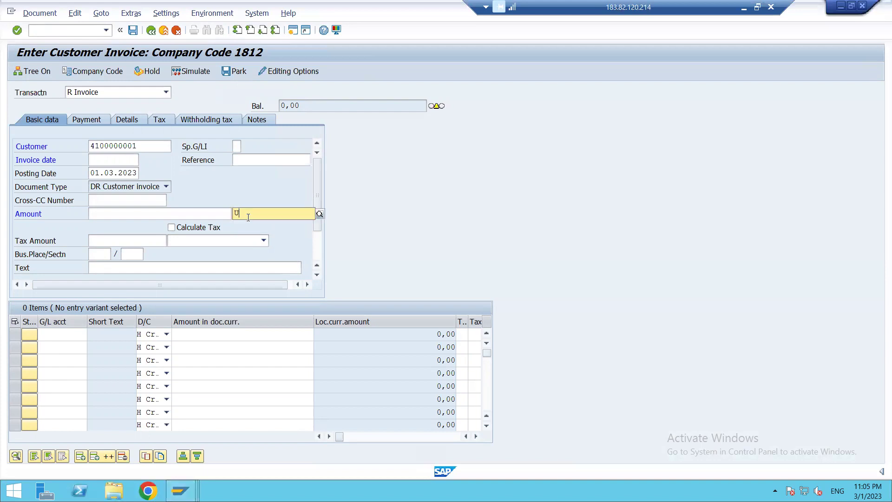
key(Return)
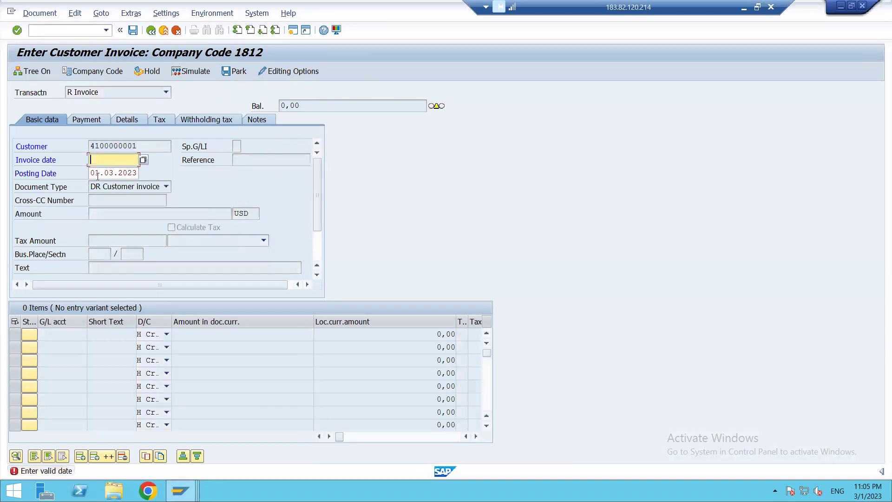
Enter invoice date 01.03.2023 so Reference fills in as FOREIGN CUSTOMER.
text(01.03.2023)
key(Return)
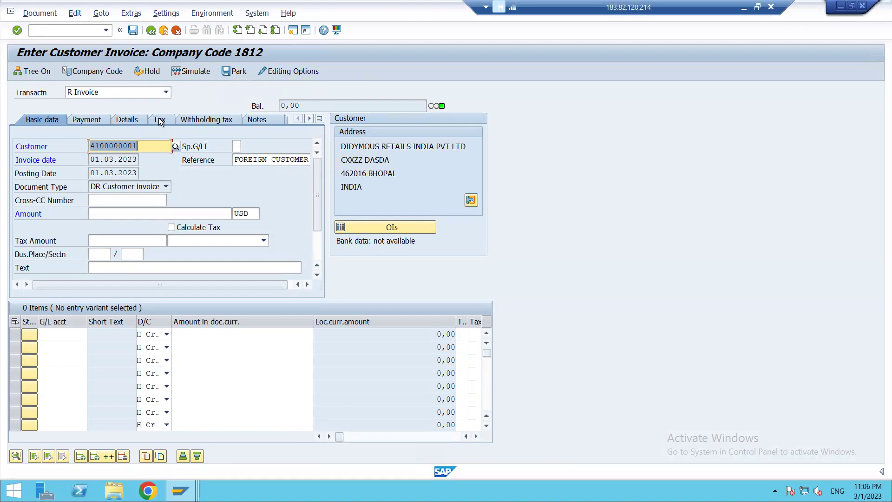
click(134, 121)
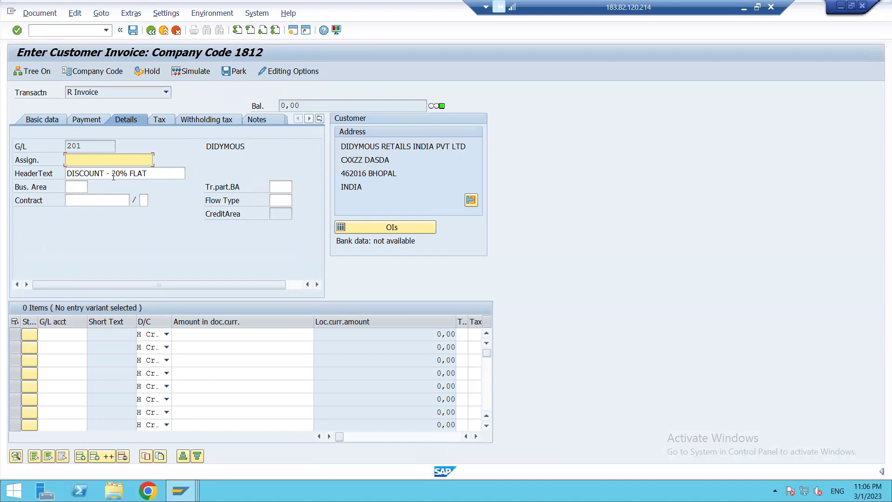
click(48, 121)
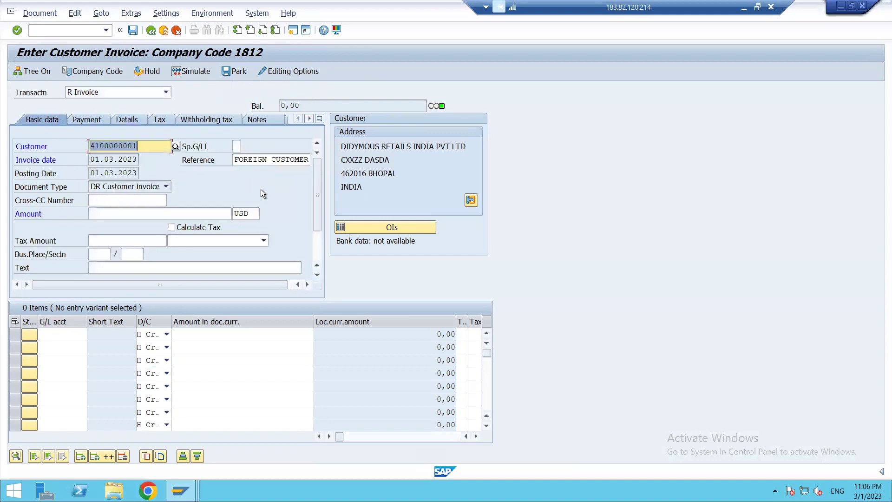
click(235, 159)
key(Delete)
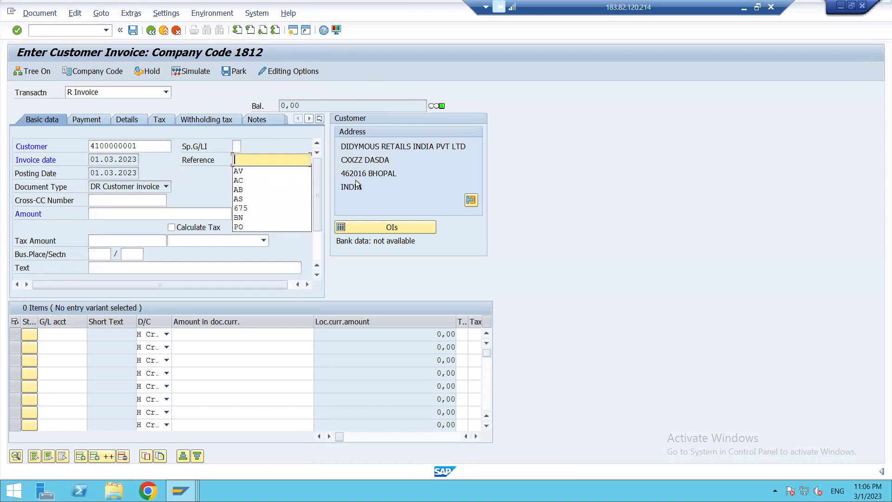
text(INDIAN)
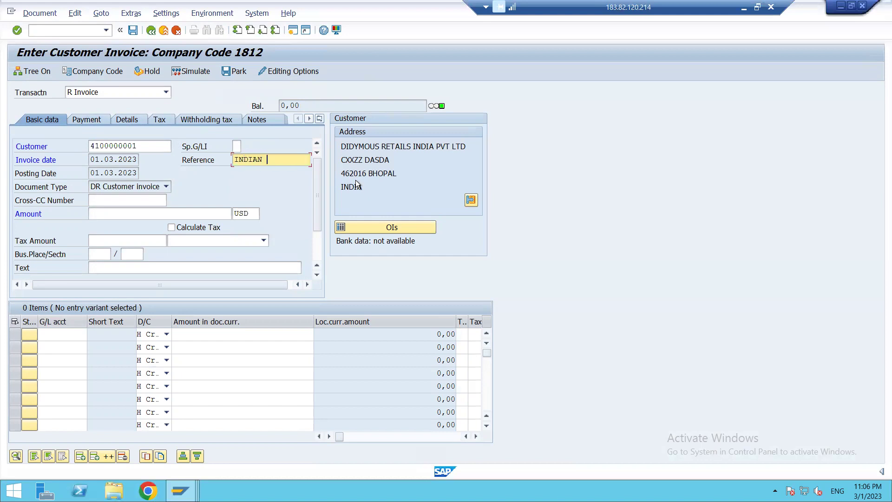
key(ctrl+z)
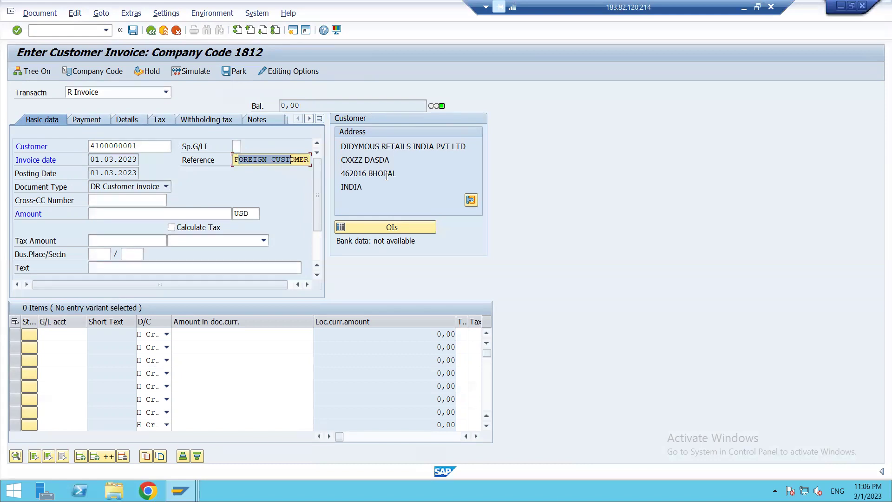
key(BackSpace)
key(BackSpace)
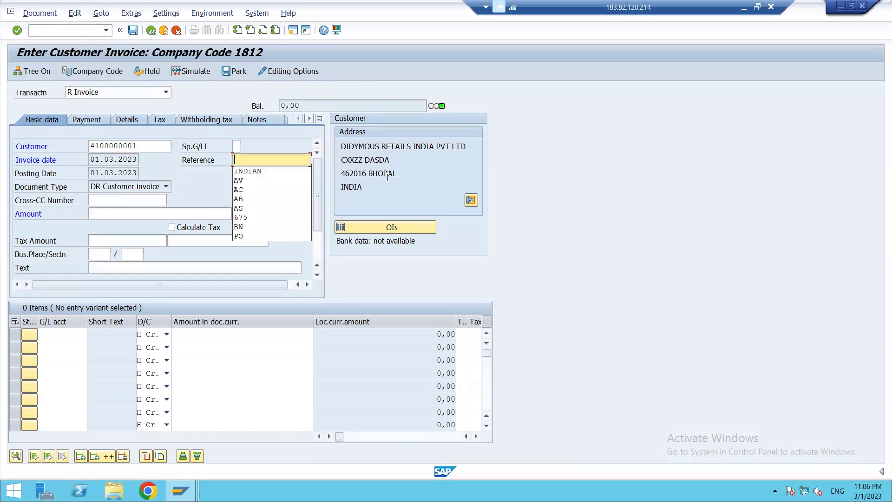
key(Escape)
key(ctrl+z)
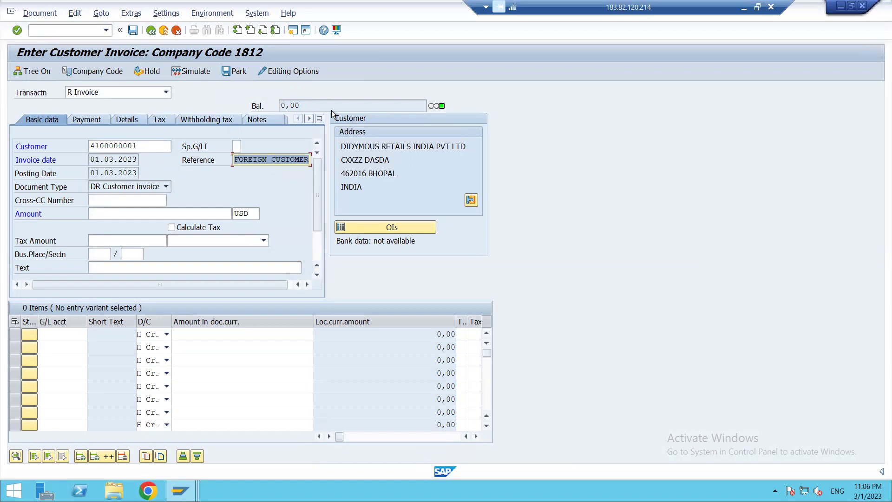